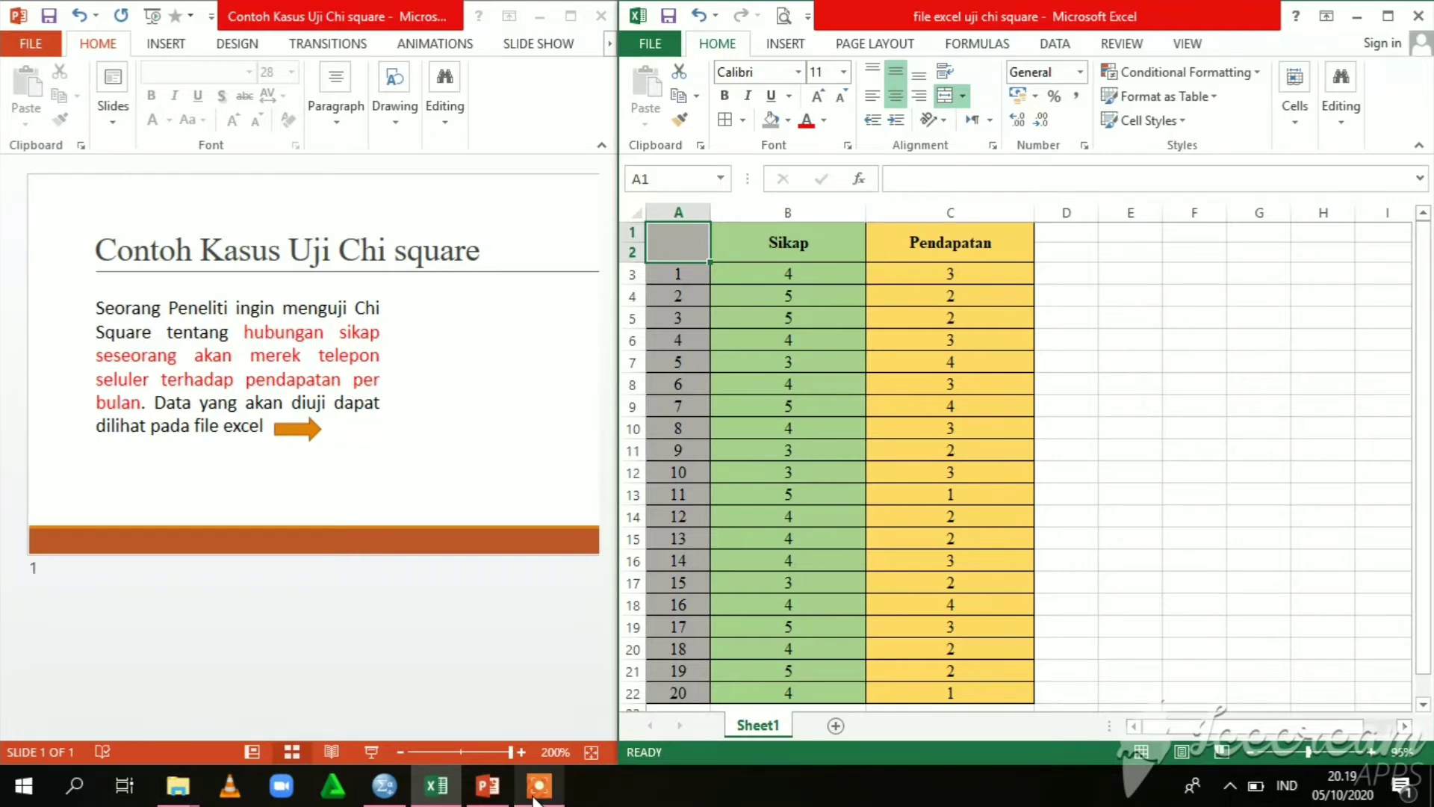
# Step: Search the computer for spss and launch IBM SPSS Statistics 25
pyautogui.moveTo(533, 796)
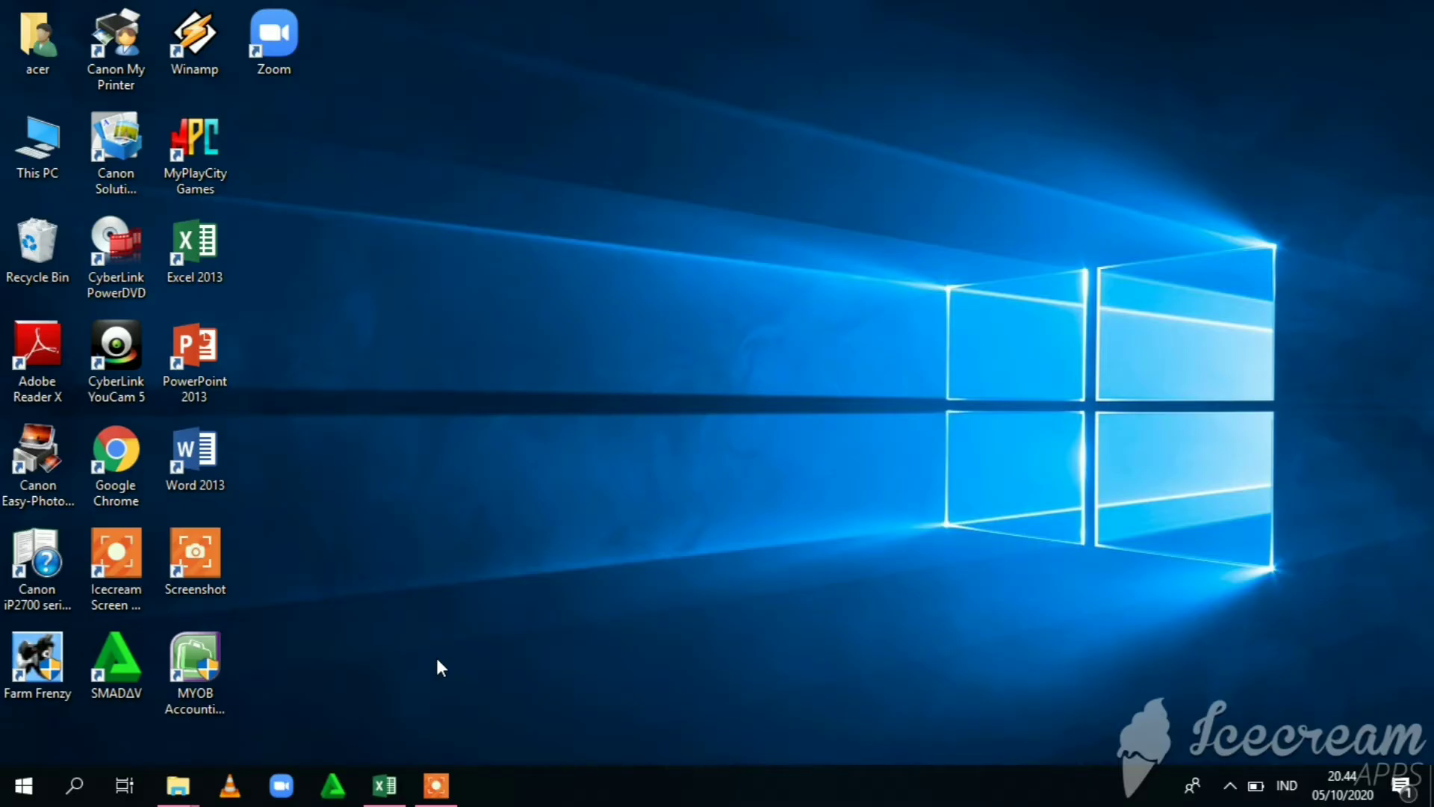
pyautogui.click(66, 792)
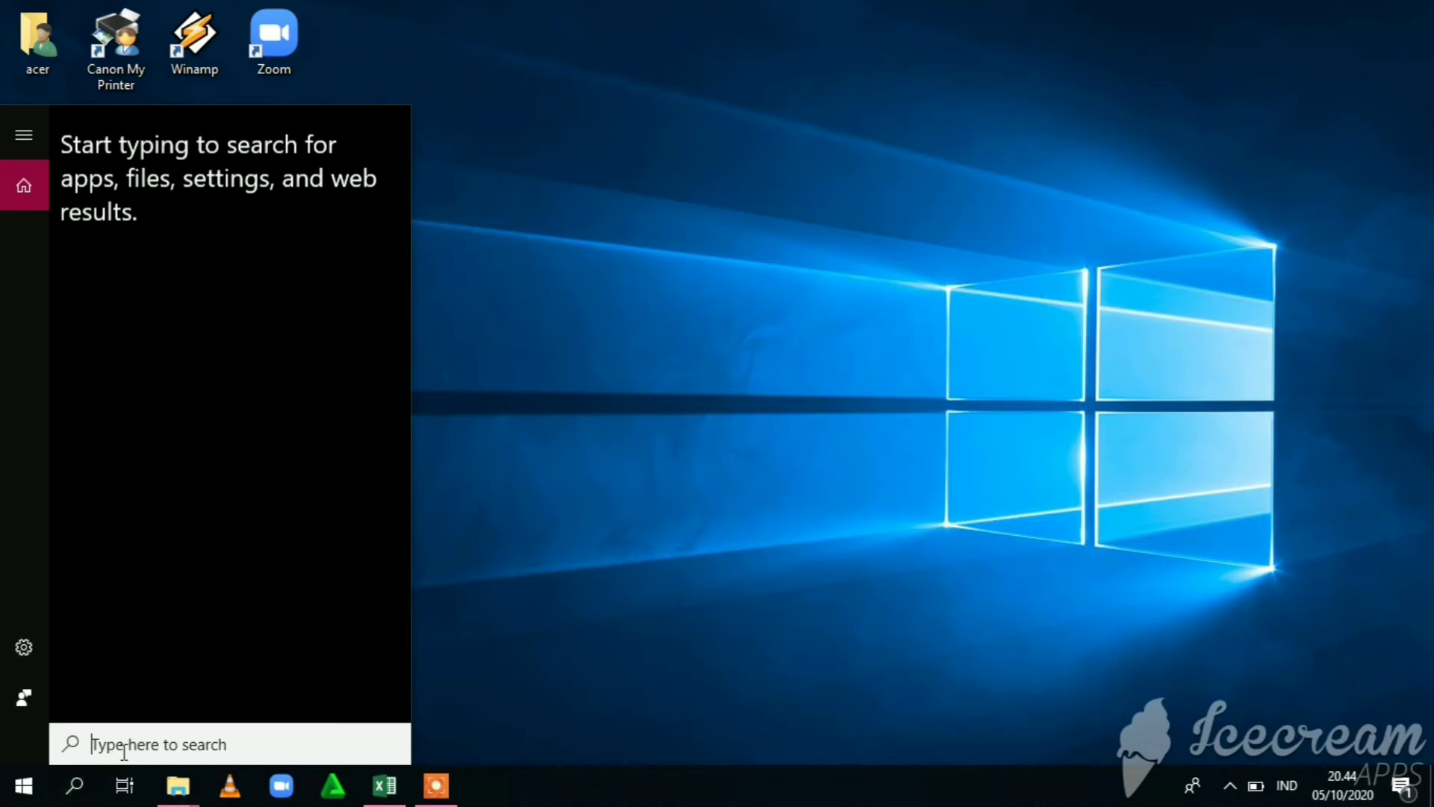
pyautogui.write('s')
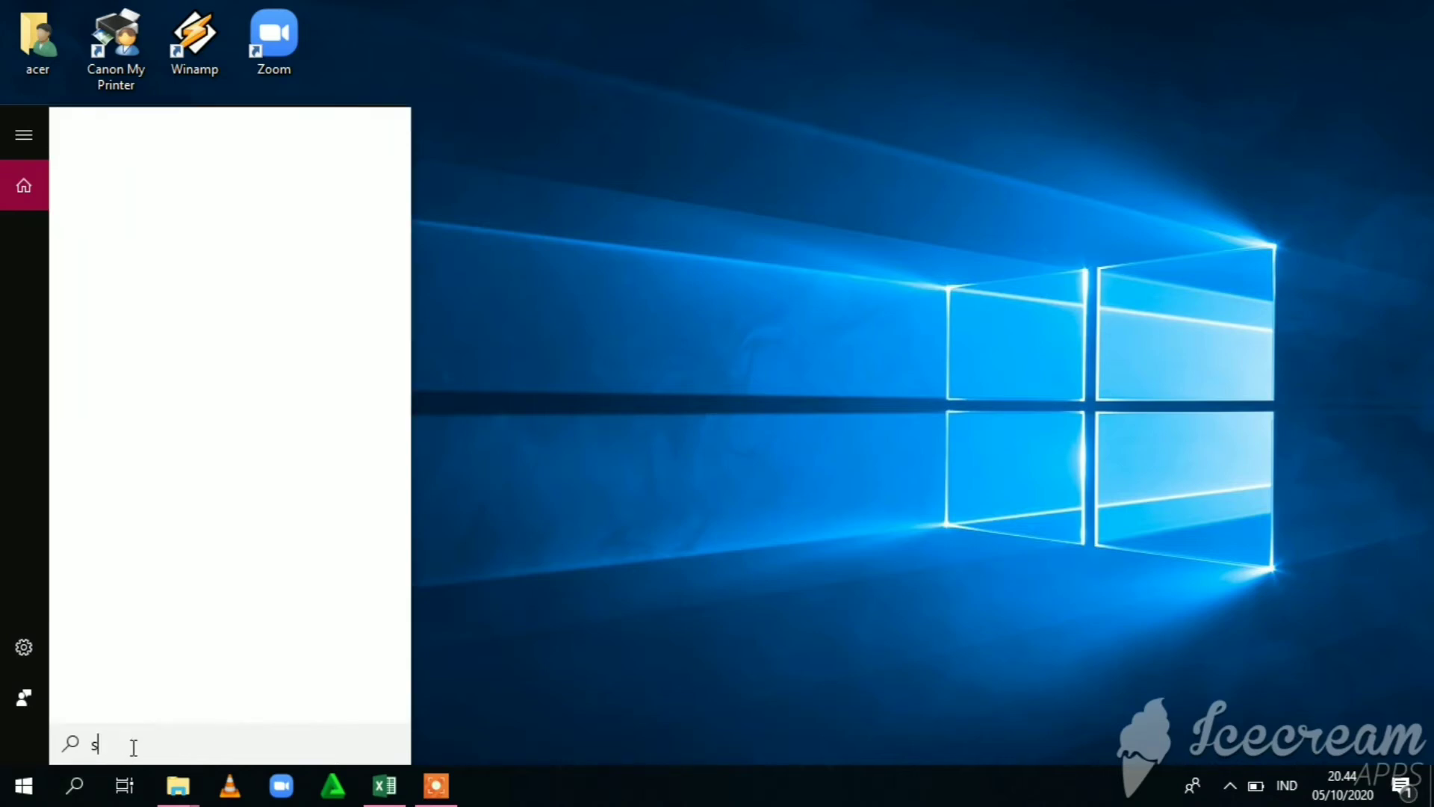
pyautogui.write('pss')
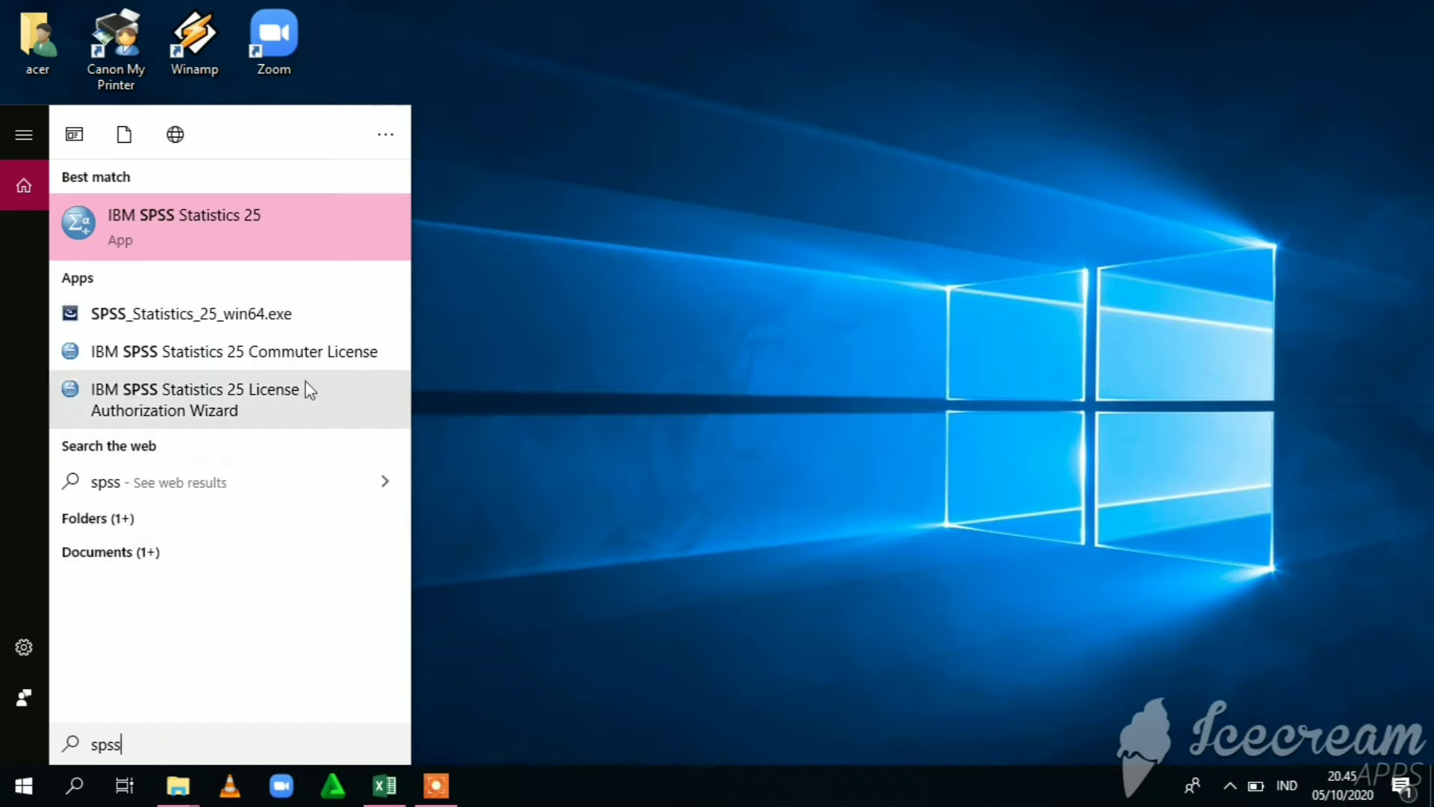
pyautogui.click(282, 233)
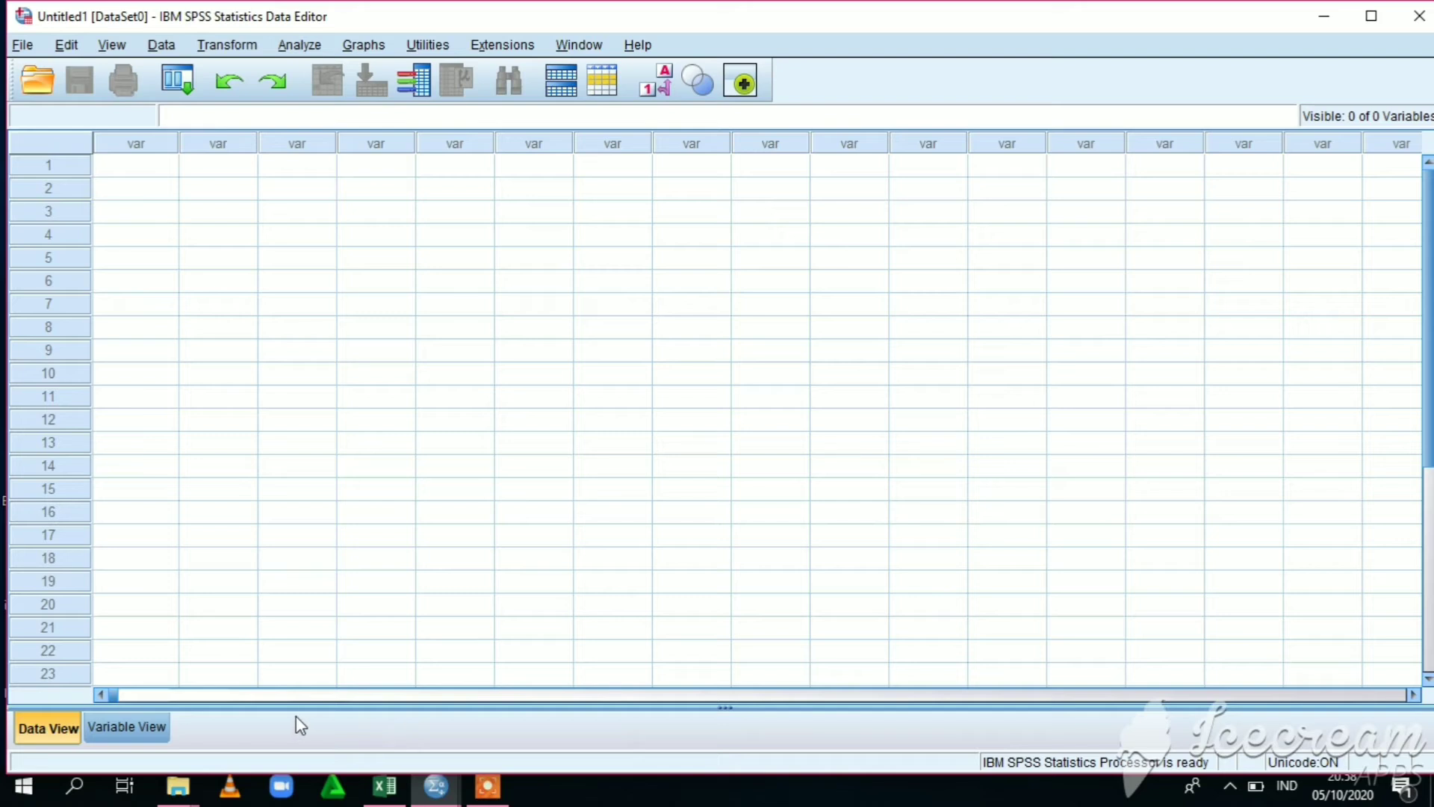
# Step: Switch to Variable View and name the first variable Sikap
pyautogui.click(136, 732)
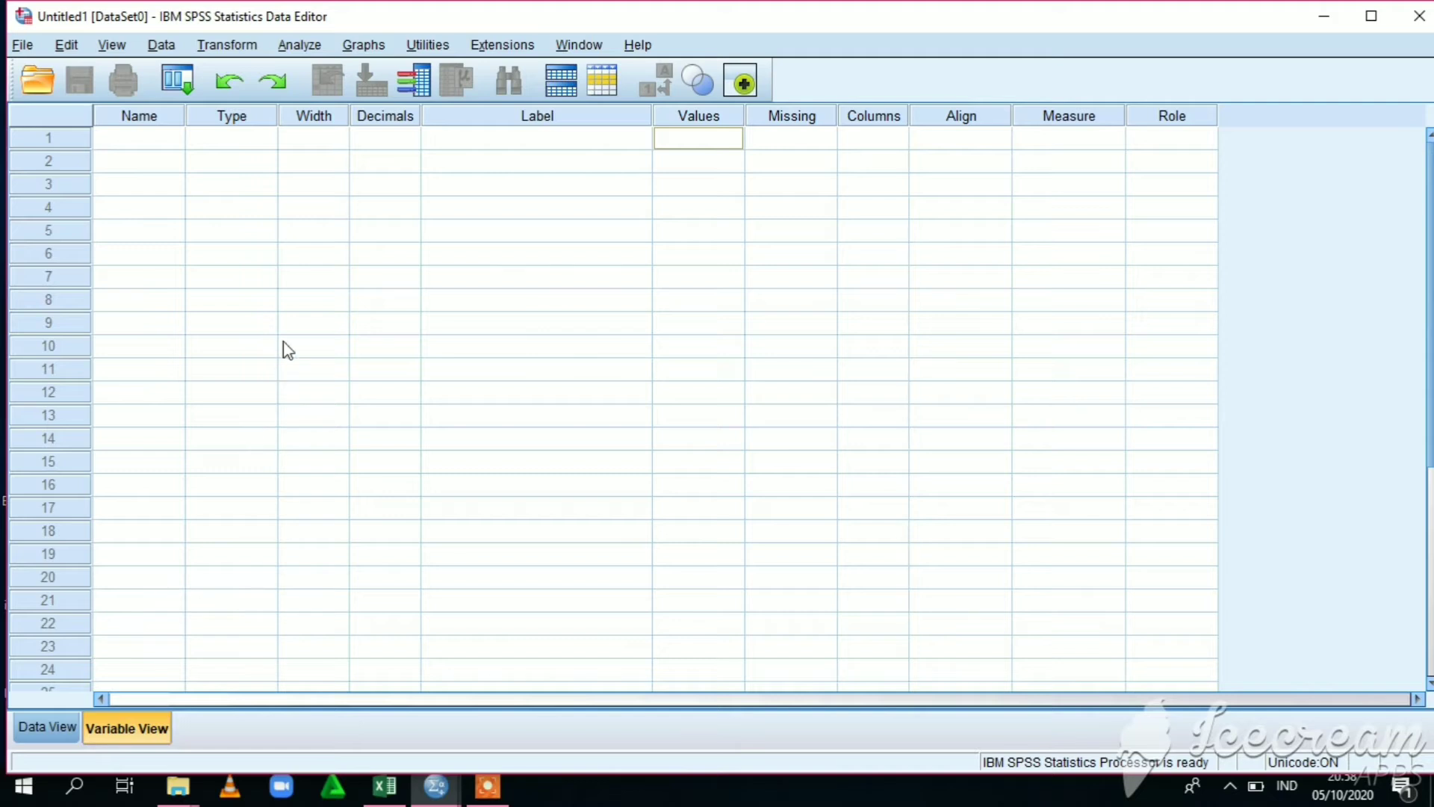
pyautogui.click(141, 137)
pyautogui.click(141, 136)
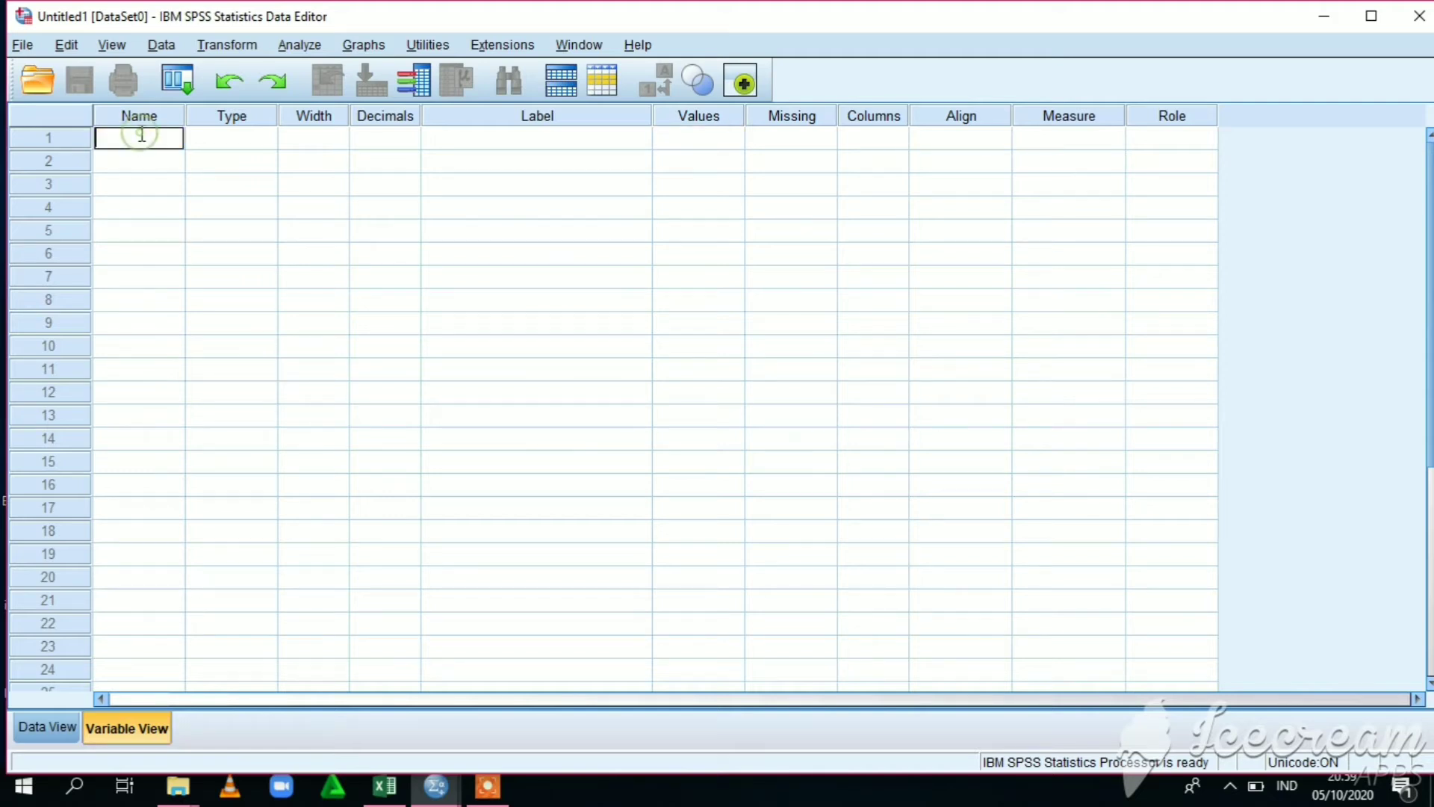
pyautogui.write('Sikap')
# Step: Label the Sikap variable "Sikap terhadap merek telepon seluler" and set its measurement level to Scale
pyautogui.click(503, 142)
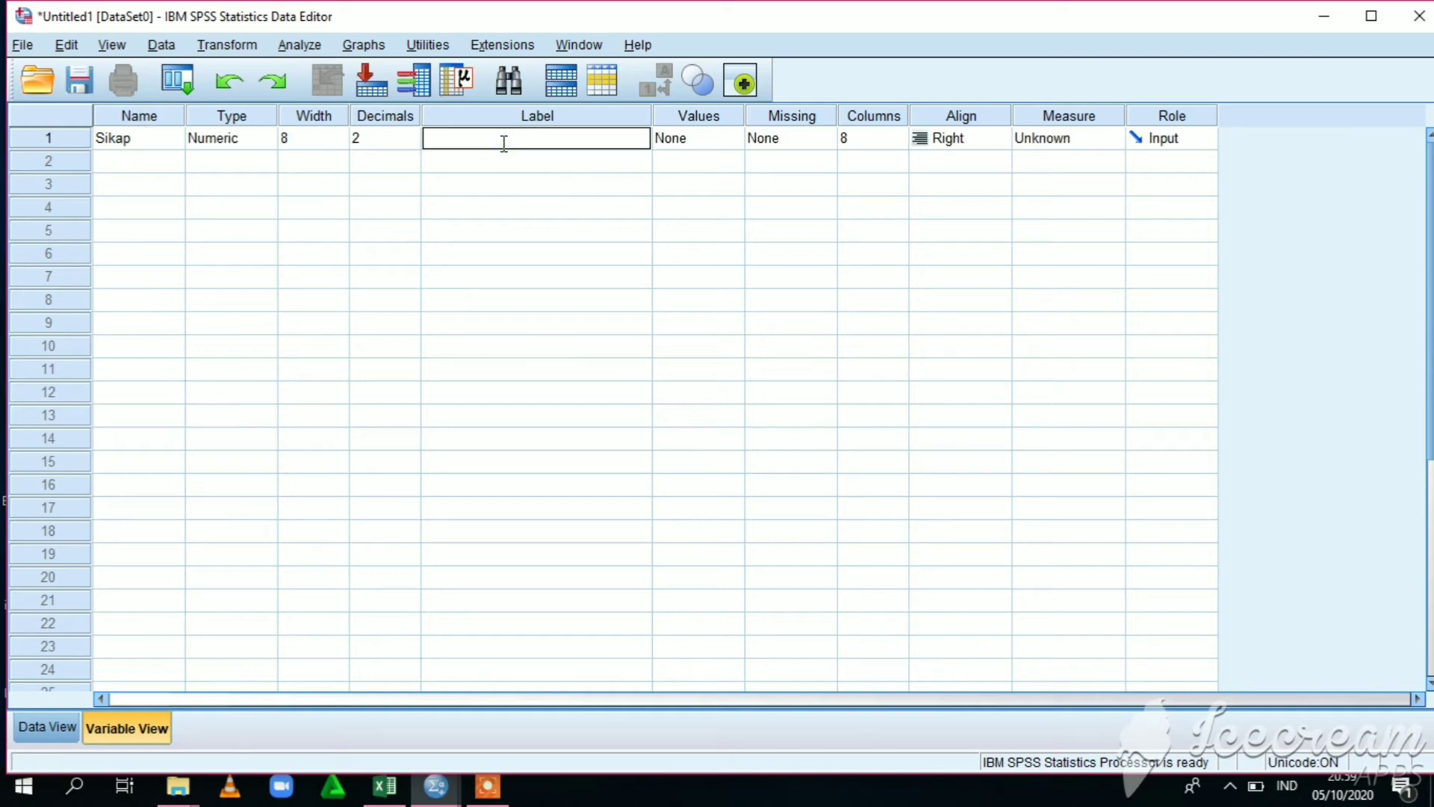
pyautogui.write('Sikap terhadap merek telep')
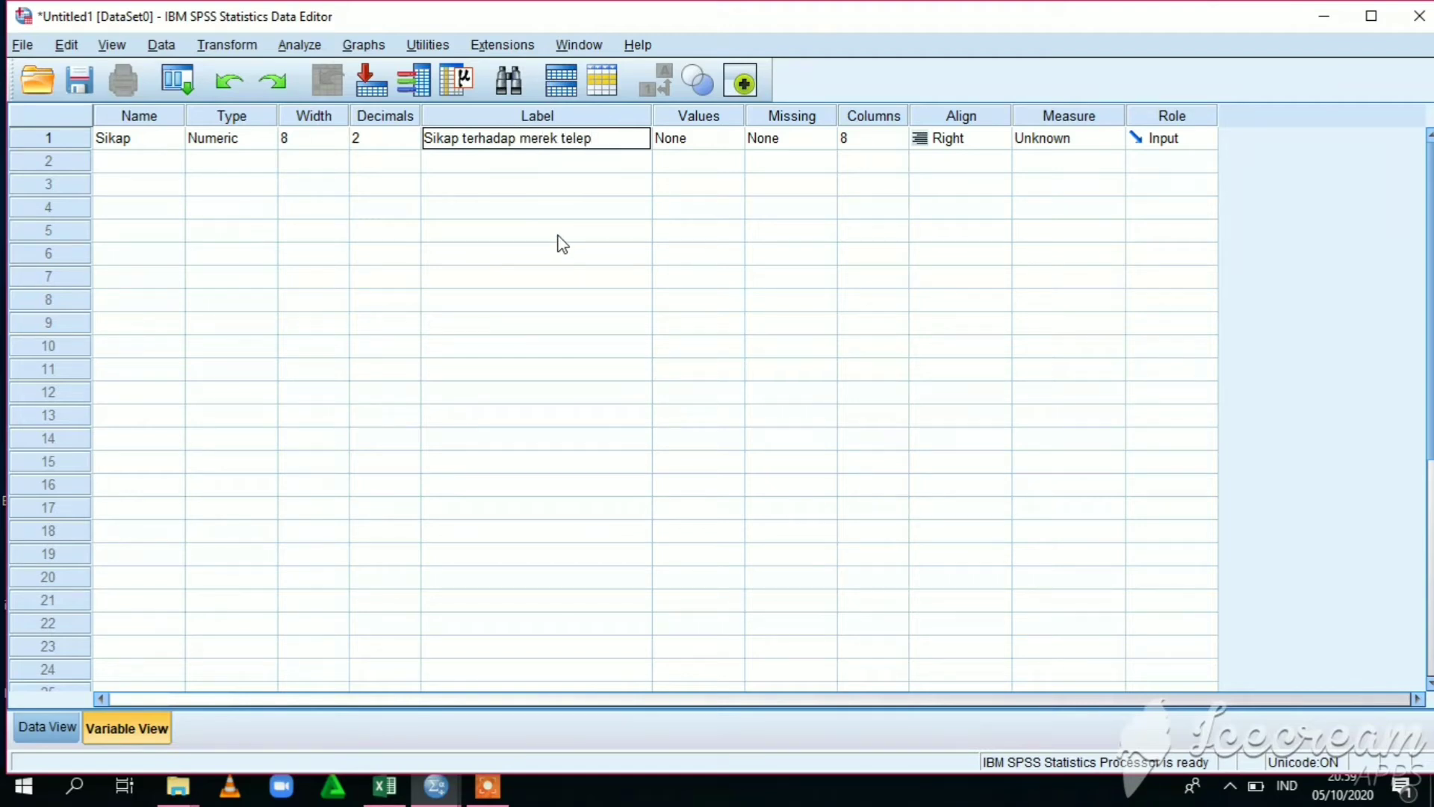
pyautogui.write('on seluler')
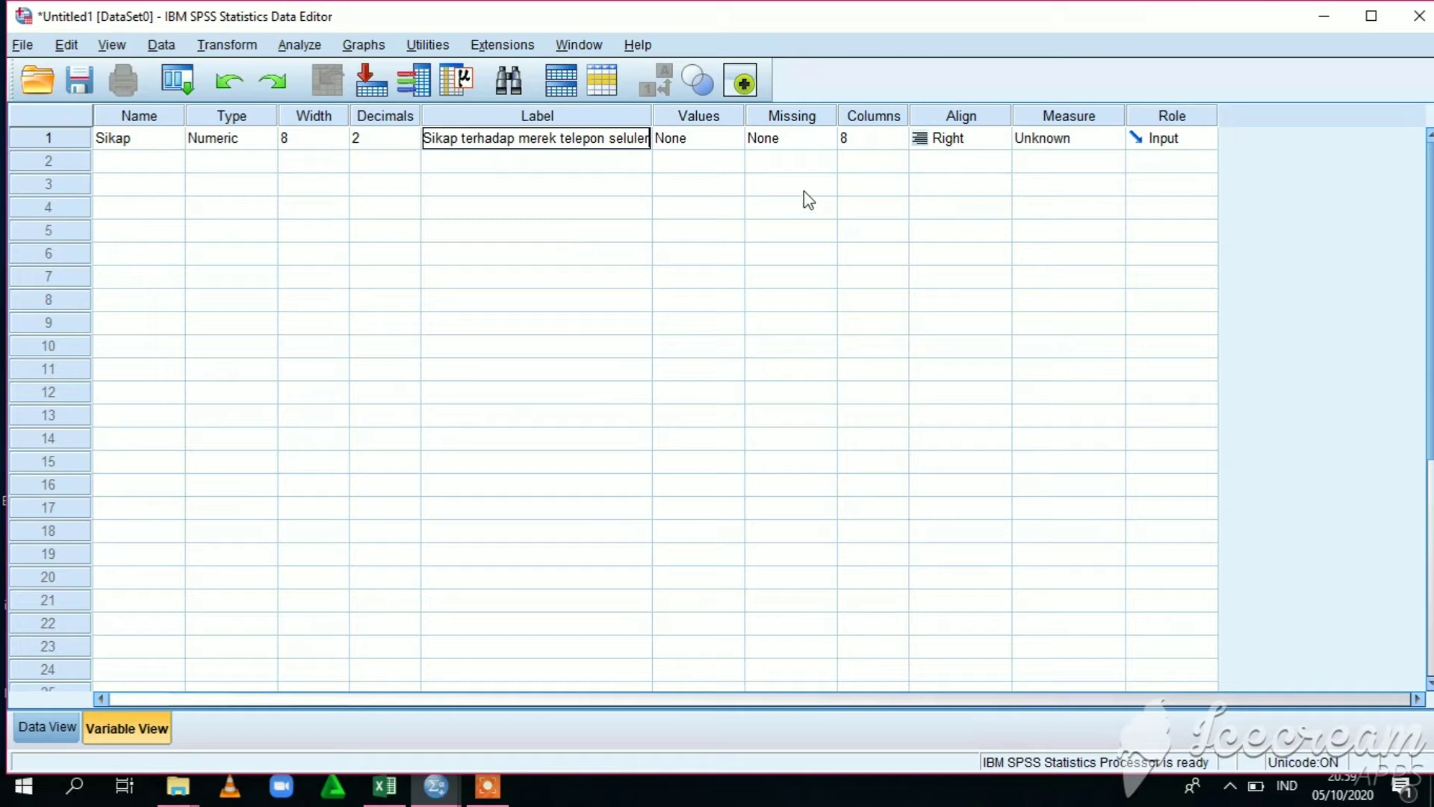
pyautogui.click(1073, 139)
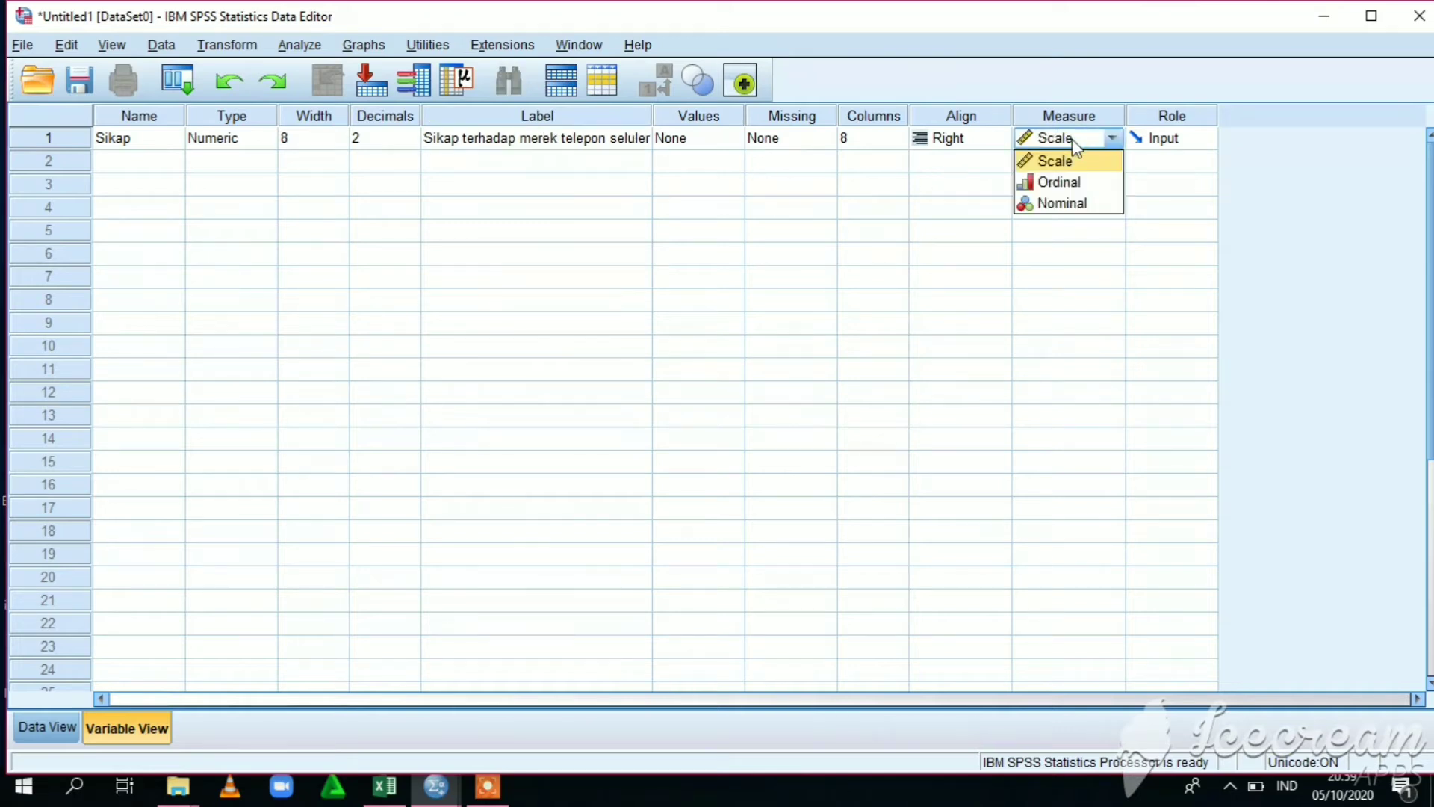
pyautogui.click(1095, 169)
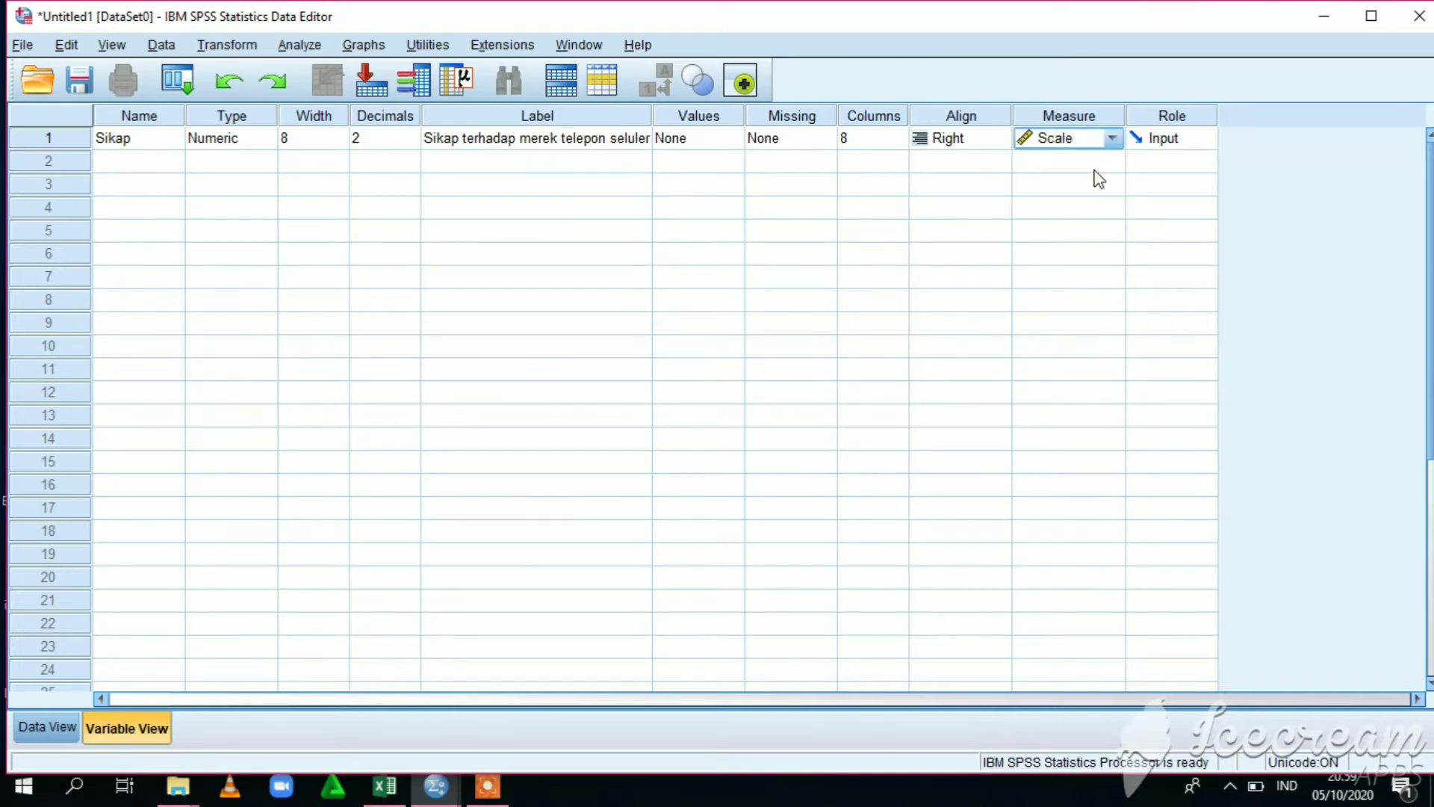
# Step: Open the value labels of Sikap and add value 1 as "Sangat Tidak Setuju"
pyautogui.click(728, 137)
pyautogui.click(729, 137)
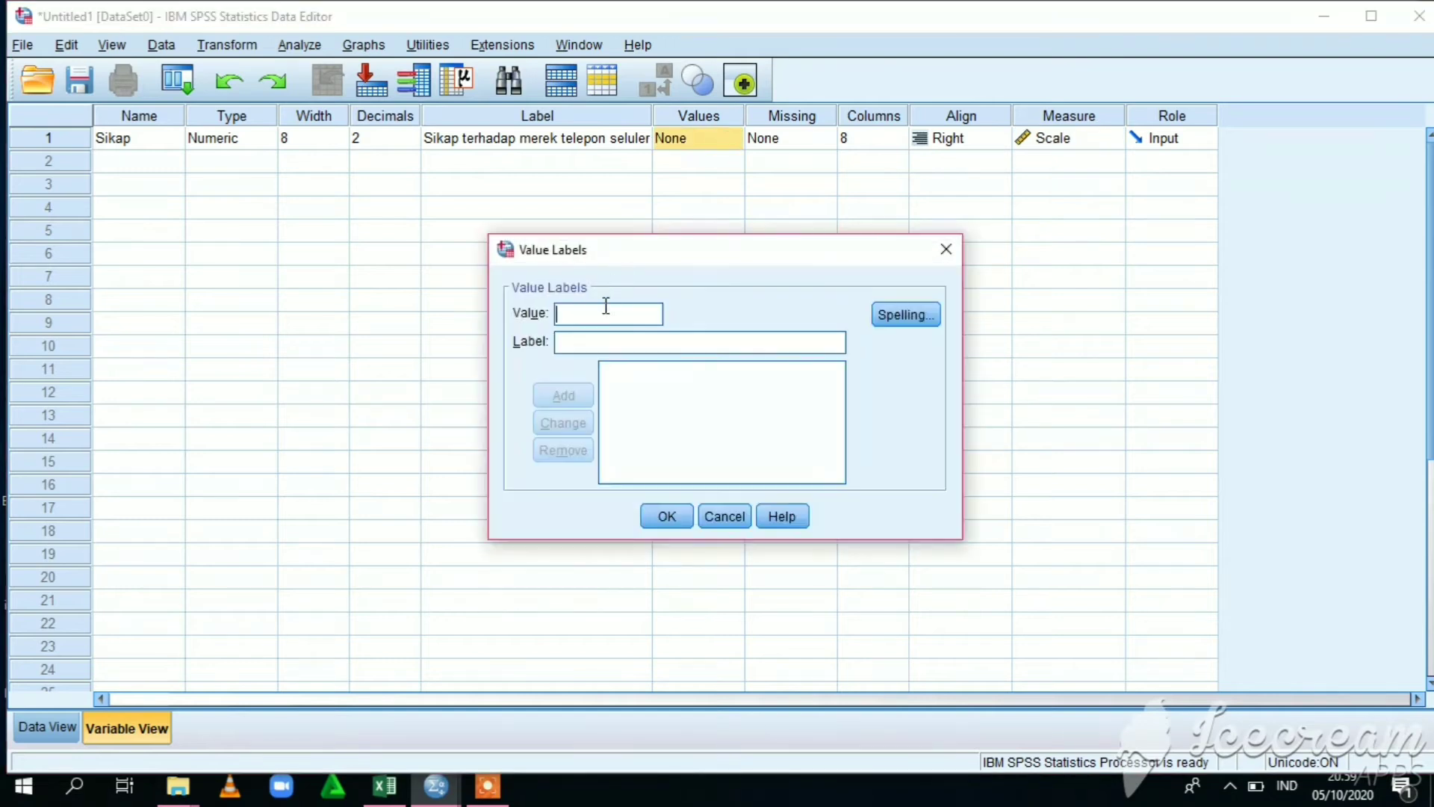
pyautogui.write('1')
pyautogui.click(634, 342)
pyautogui.write('Sangat')
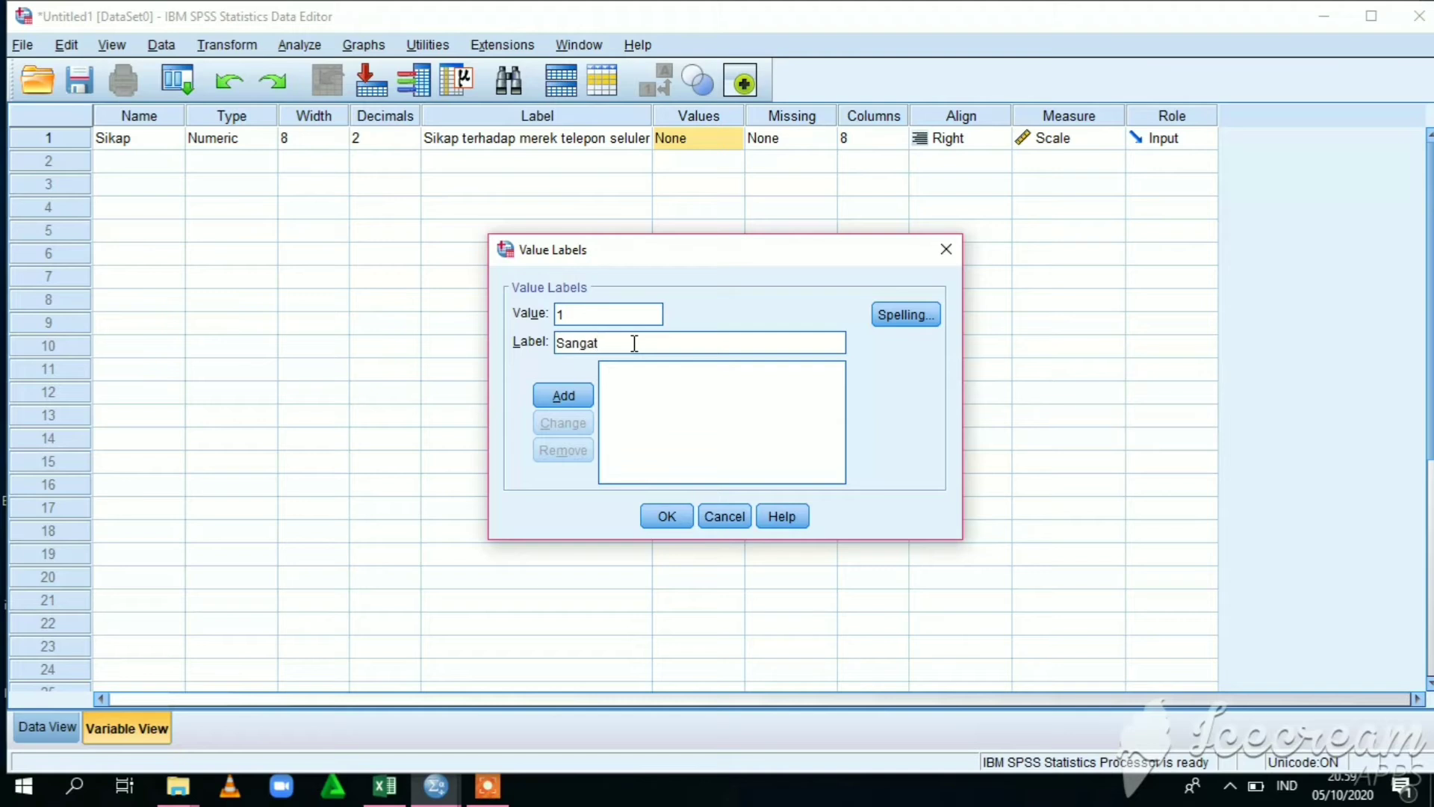
pyautogui.write(' Tidak Setuju')
pyautogui.click(560, 395)
# Step: Add the Sikap value labels 2 as "Tidak Setuju" and 3 as "Netral"
pyautogui.write('2')
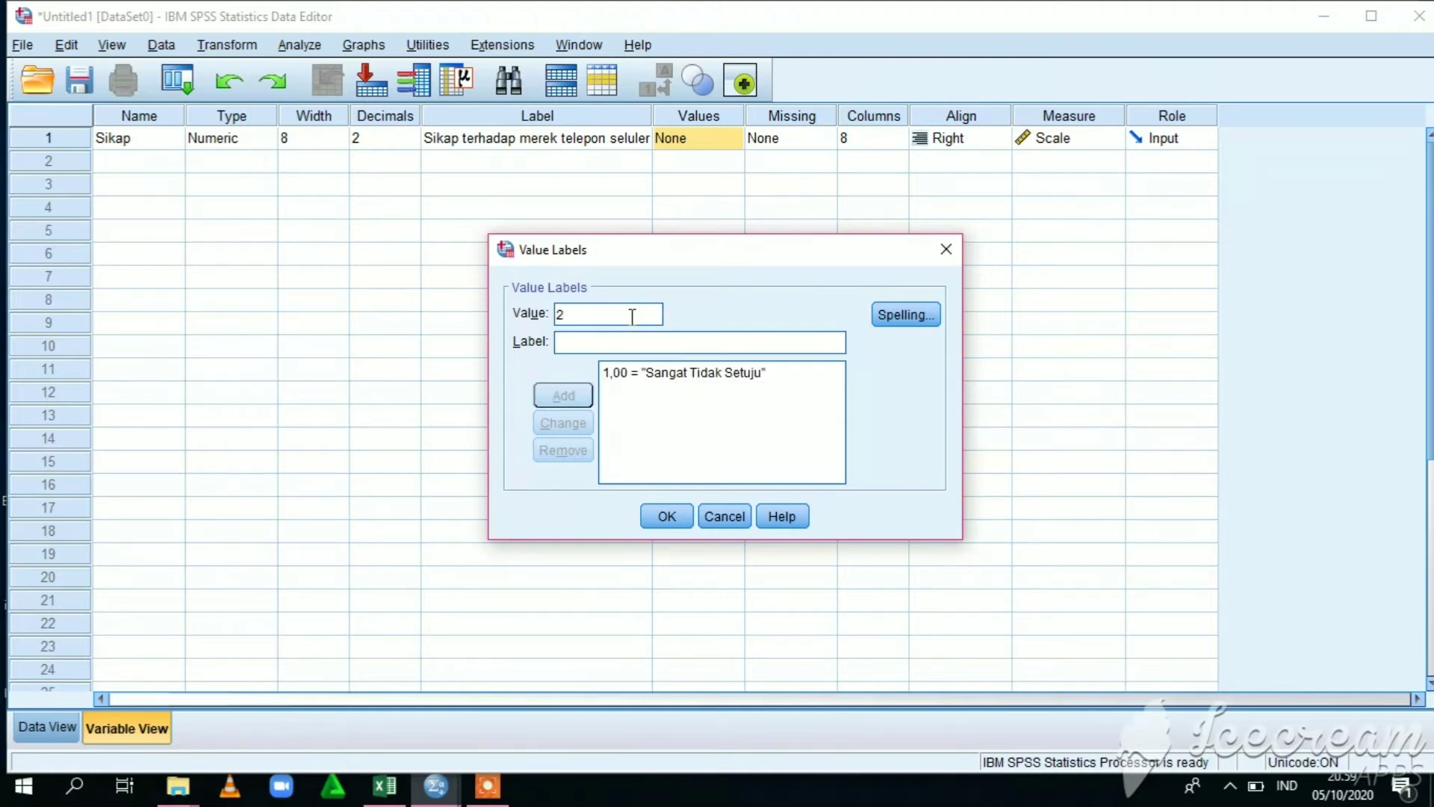
pyautogui.click(651, 343)
pyautogui.write('Tidak Setuju')
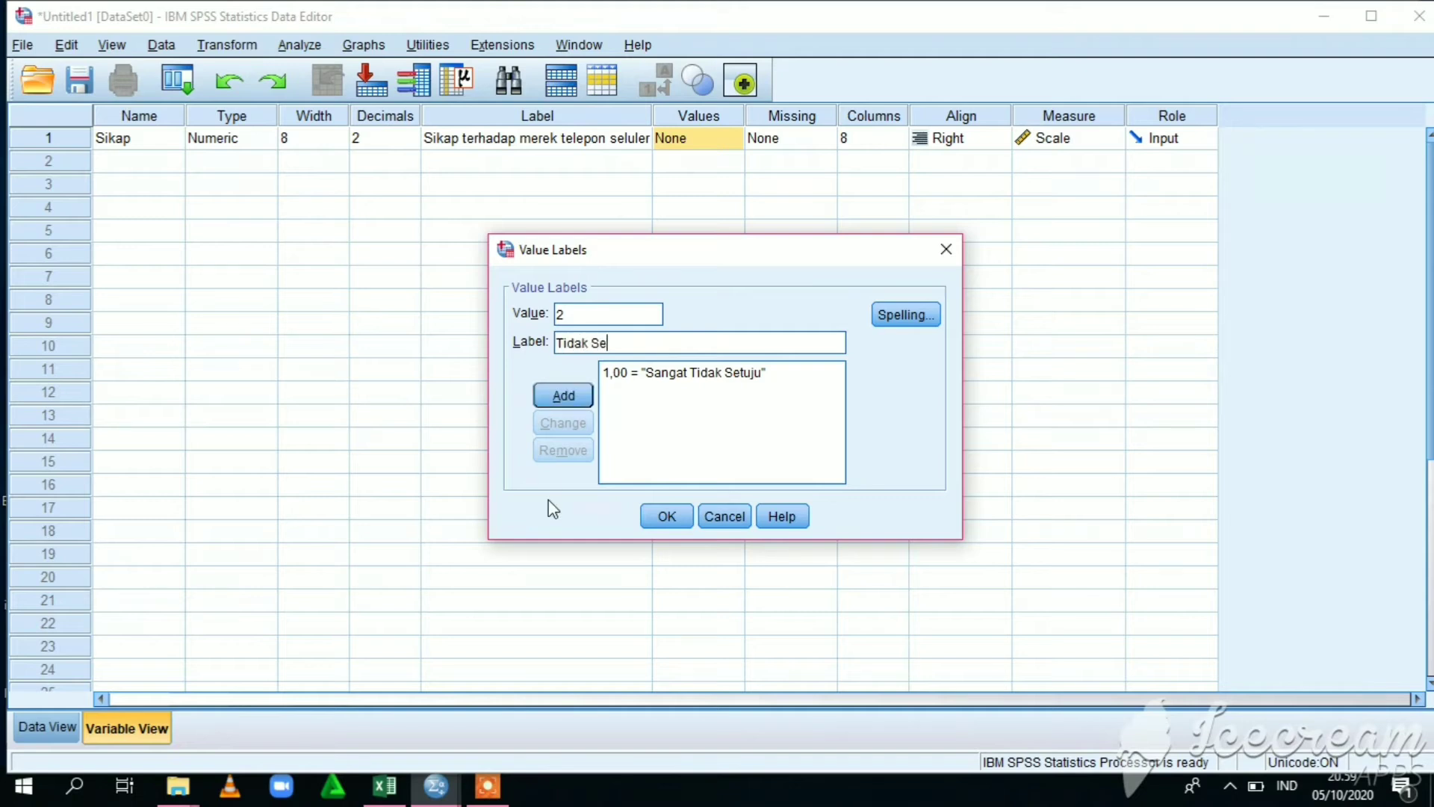
pyautogui.click(565, 396)
pyautogui.write('3')
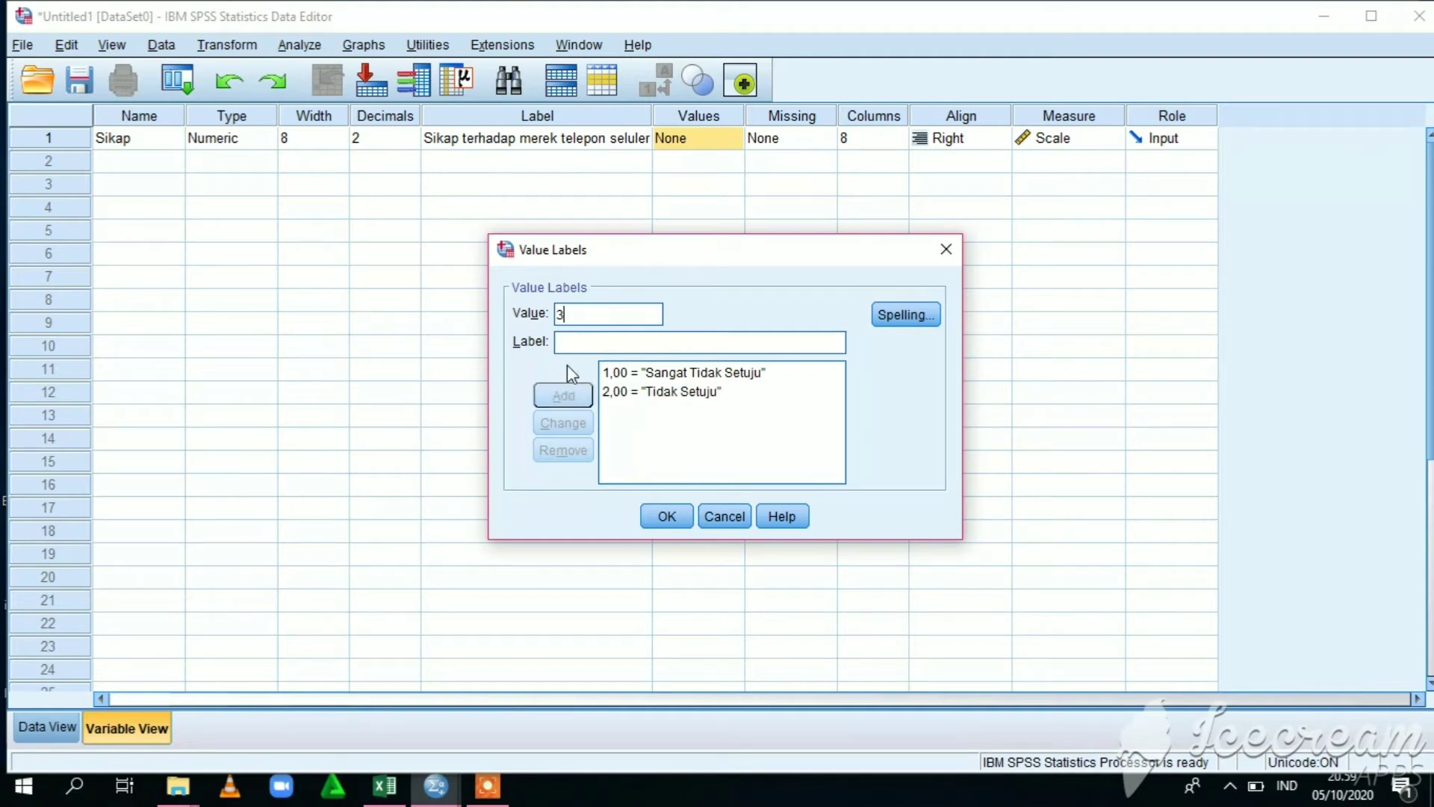
pyautogui.press('Tab')
pyautogui.write('Netral')
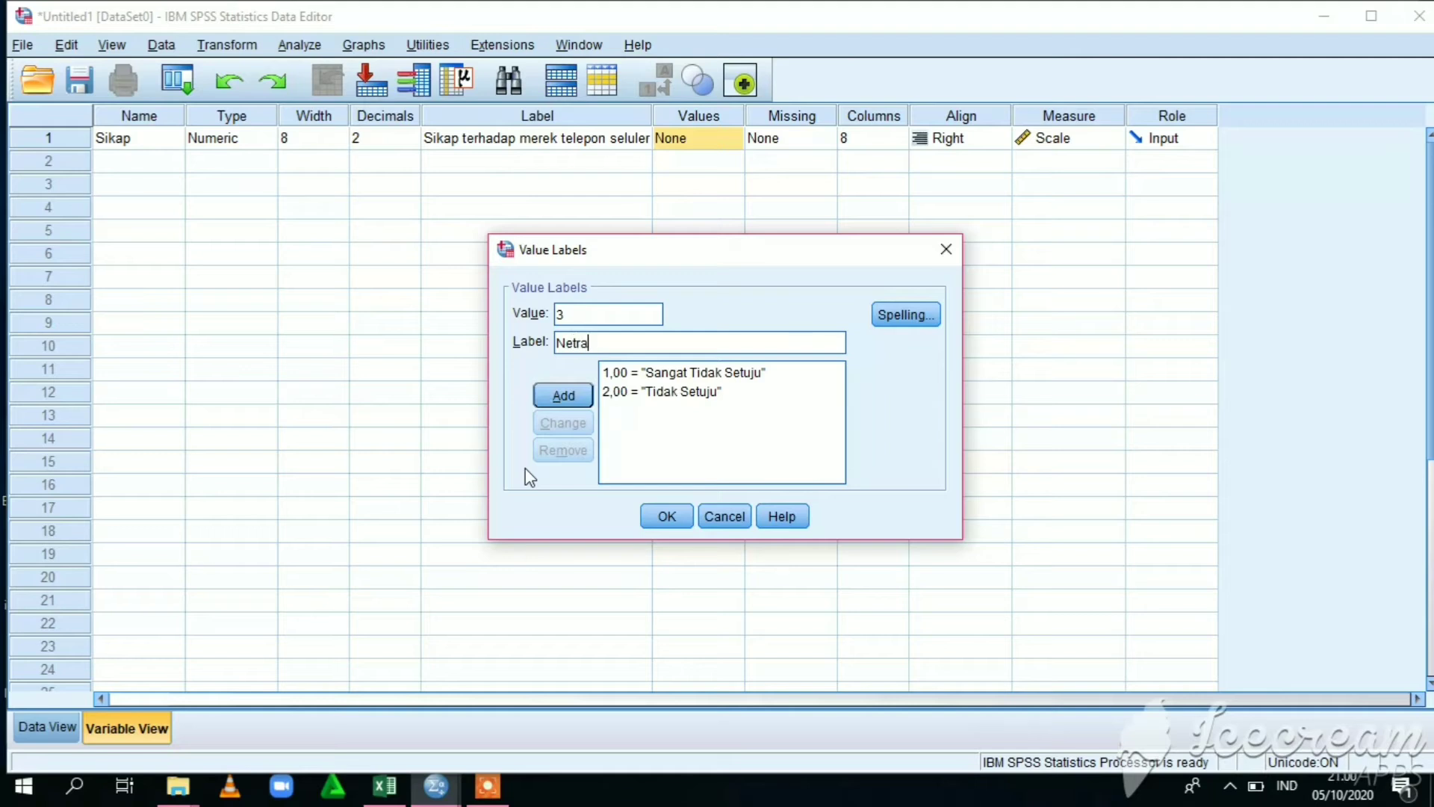
pyautogui.click(569, 396)
# Step: Add the Sikap value labels 4 as "Setuju" and 5 as "Sangat Setuju", and confirm the list
pyautogui.write('4')
pyautogui.click(580, 336)
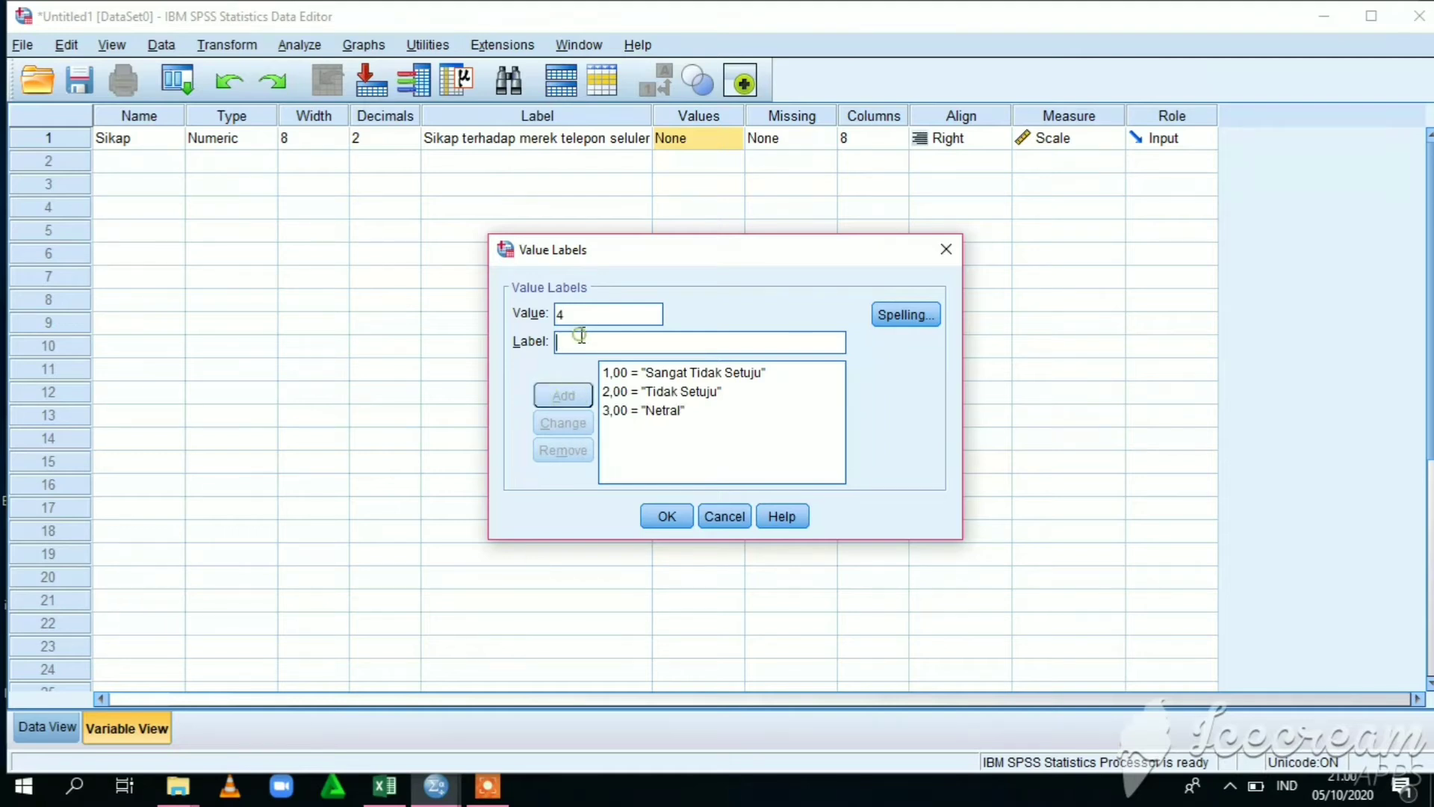
pyautogui.write('Setuju')
pyautogui.click(565, 396)
pyautogui.write('5')
pyautogui.click(585, 345)
pyautogui.write('Sangat')
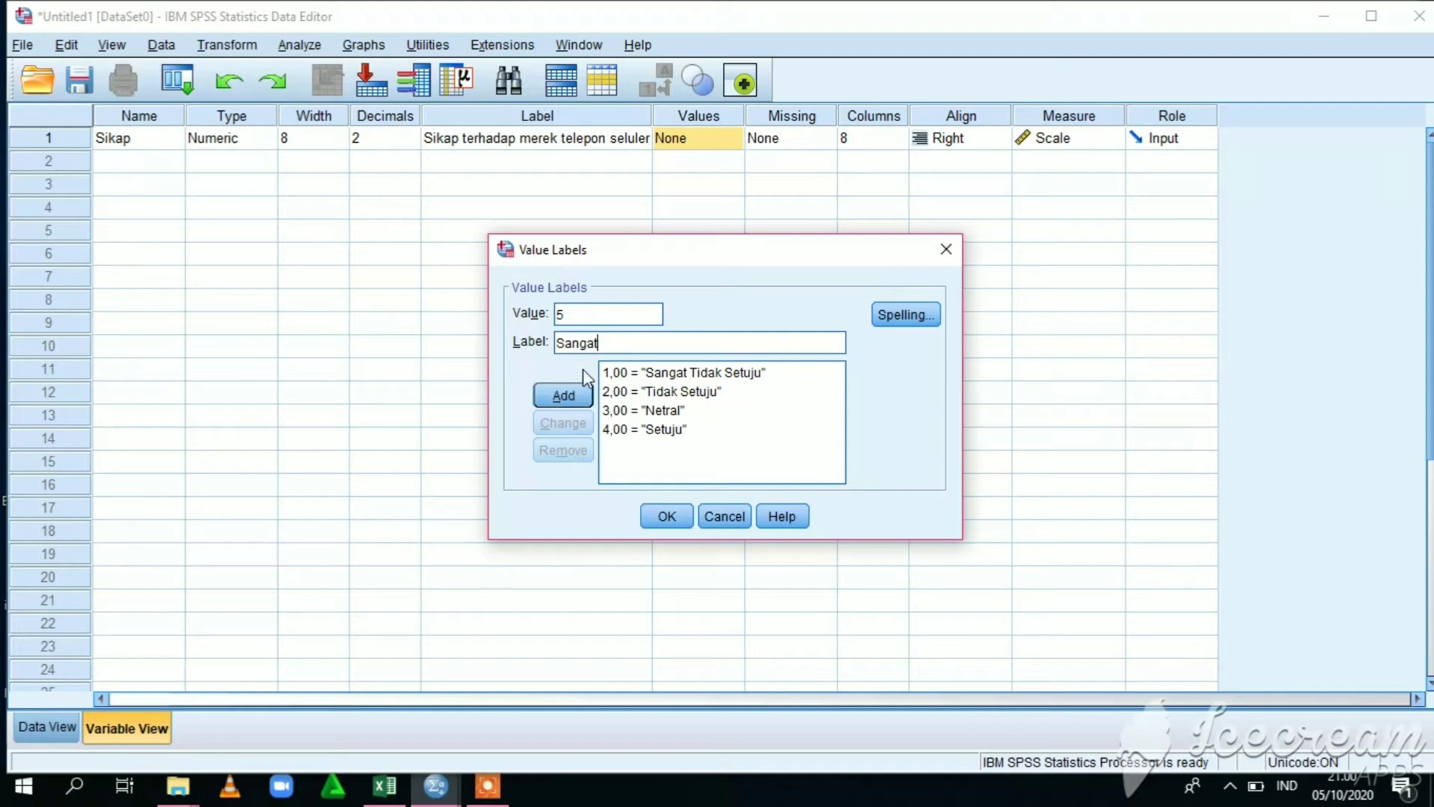
pyautogui.write(' Setuju')
pyautogui.click(565, 396)
pyautogui.click(667, 516)
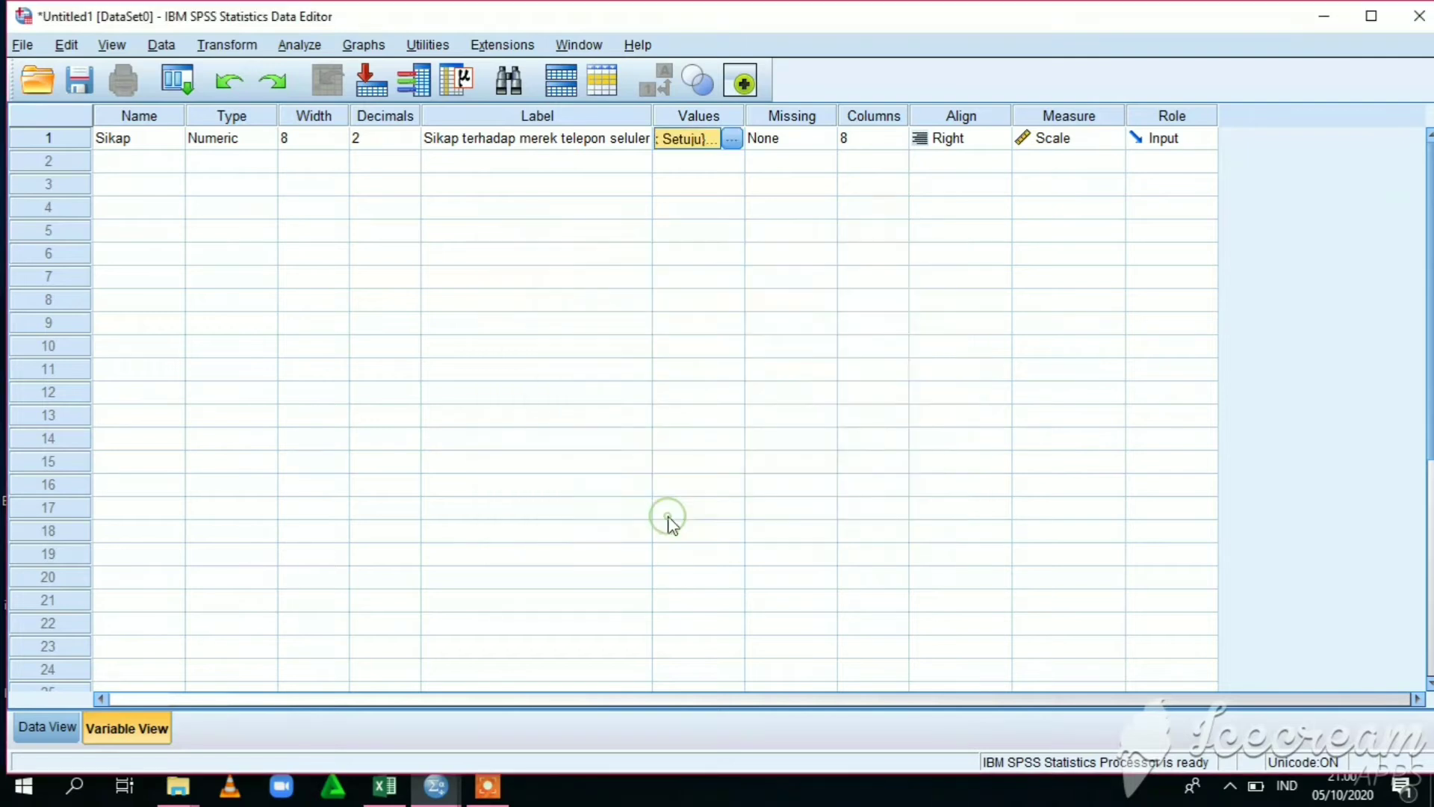
# Step: Name the second variable Pendapatan
pyautogui.click(149, 162)
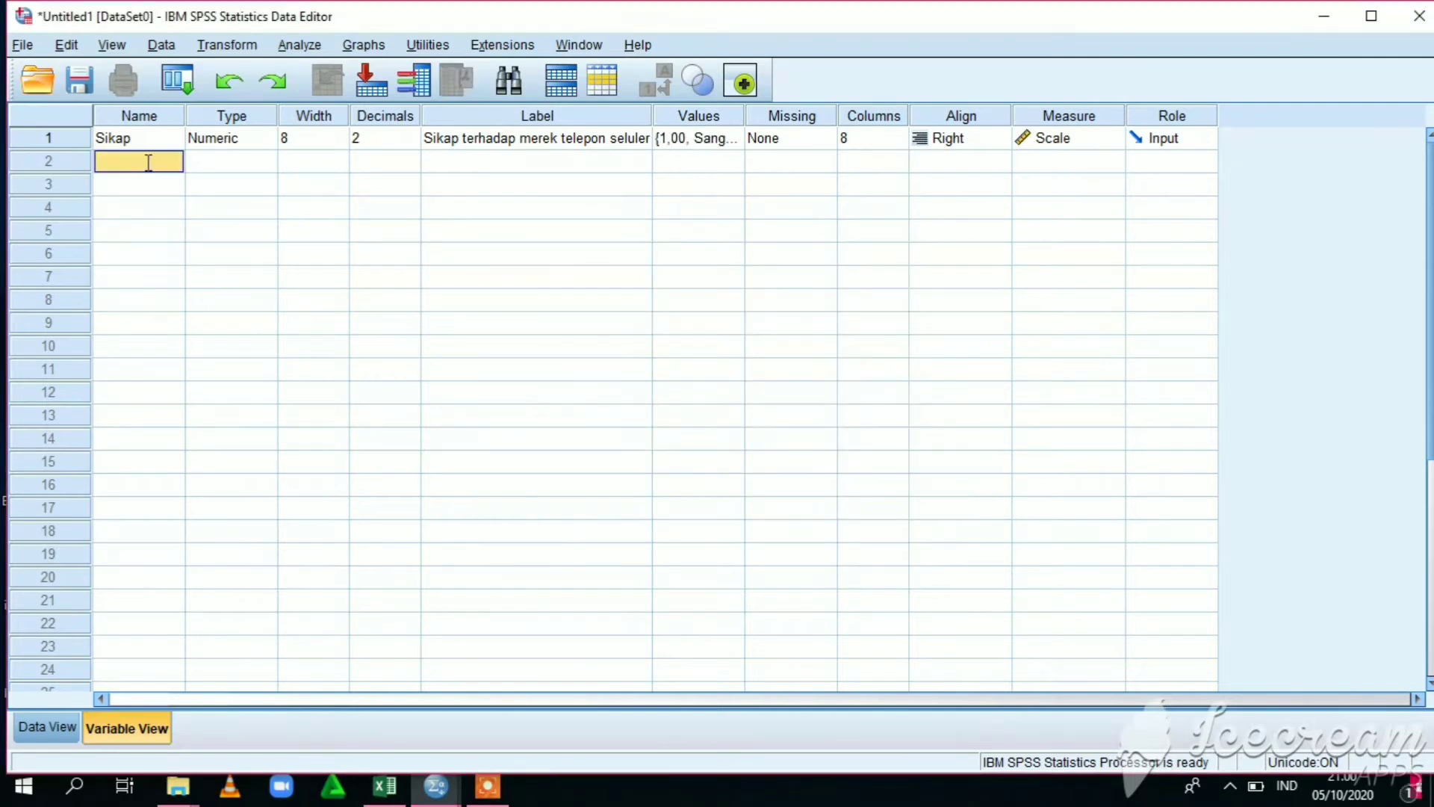
pyautogui.write('Pe')
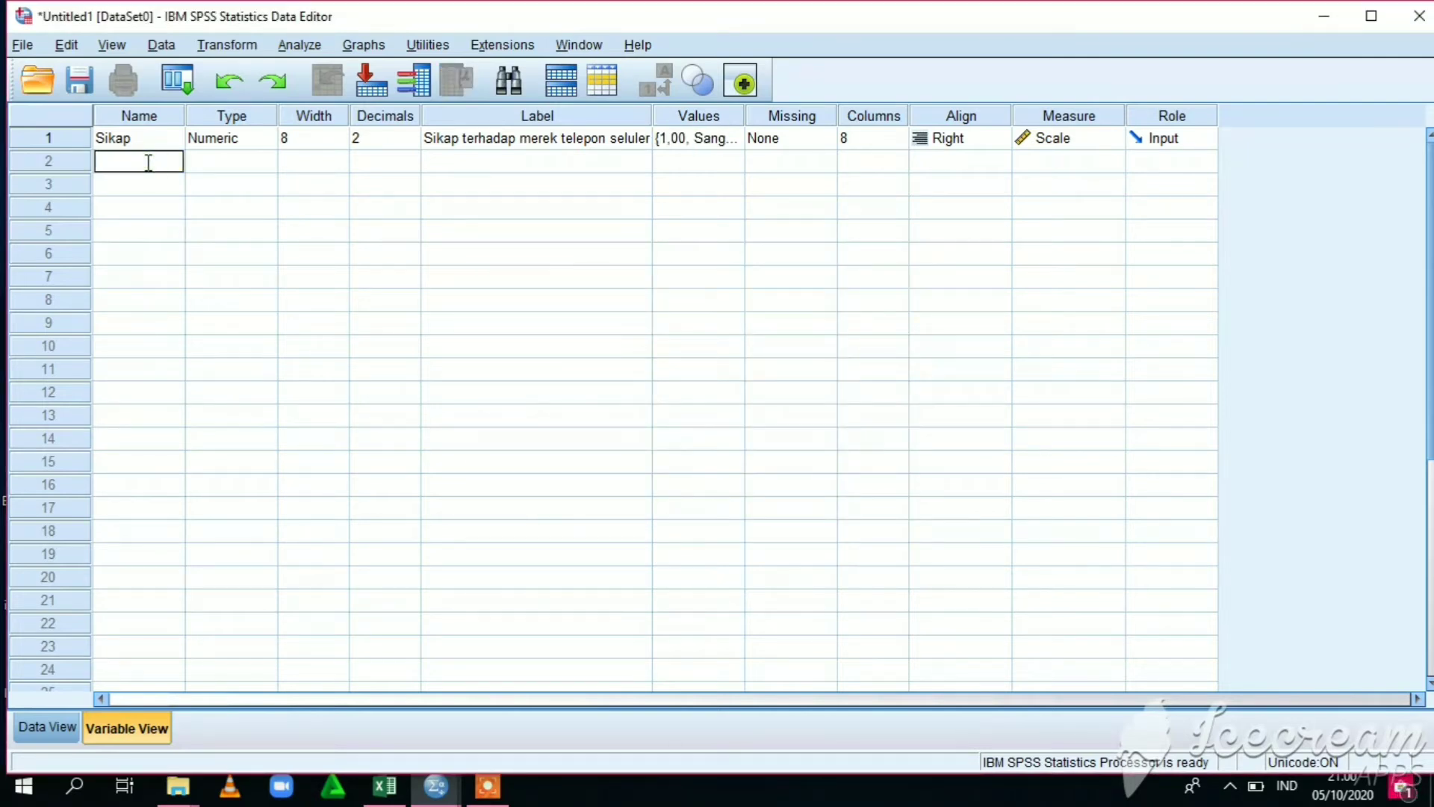
pyautogui.write('ndapatan')
# Step: Label the Pendapatan variable "Pendapatan Per Bulan" and set its measurement level to Scale
pyautogui.click(494, 161)
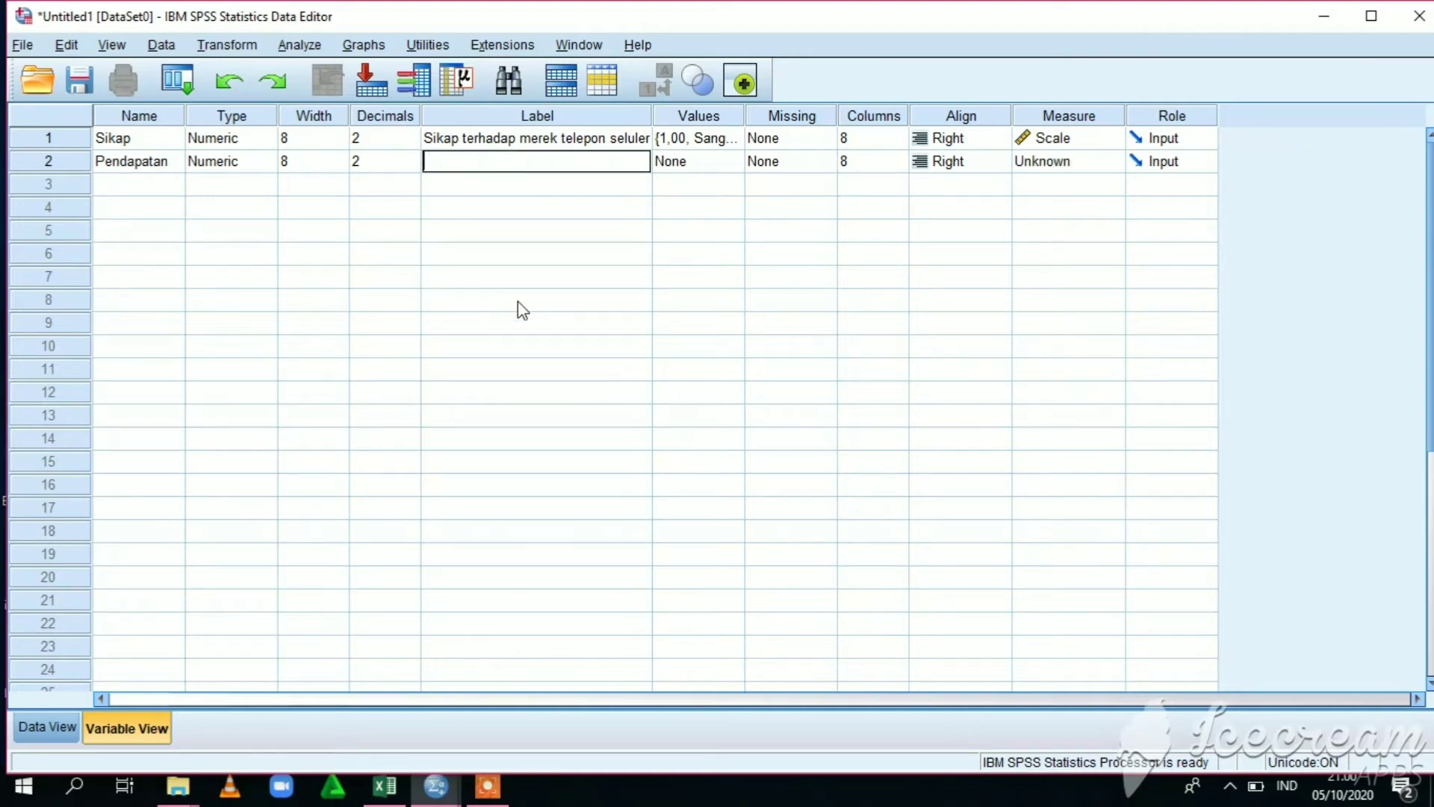
pyautogui.write('Pendapatan Per Bulan')
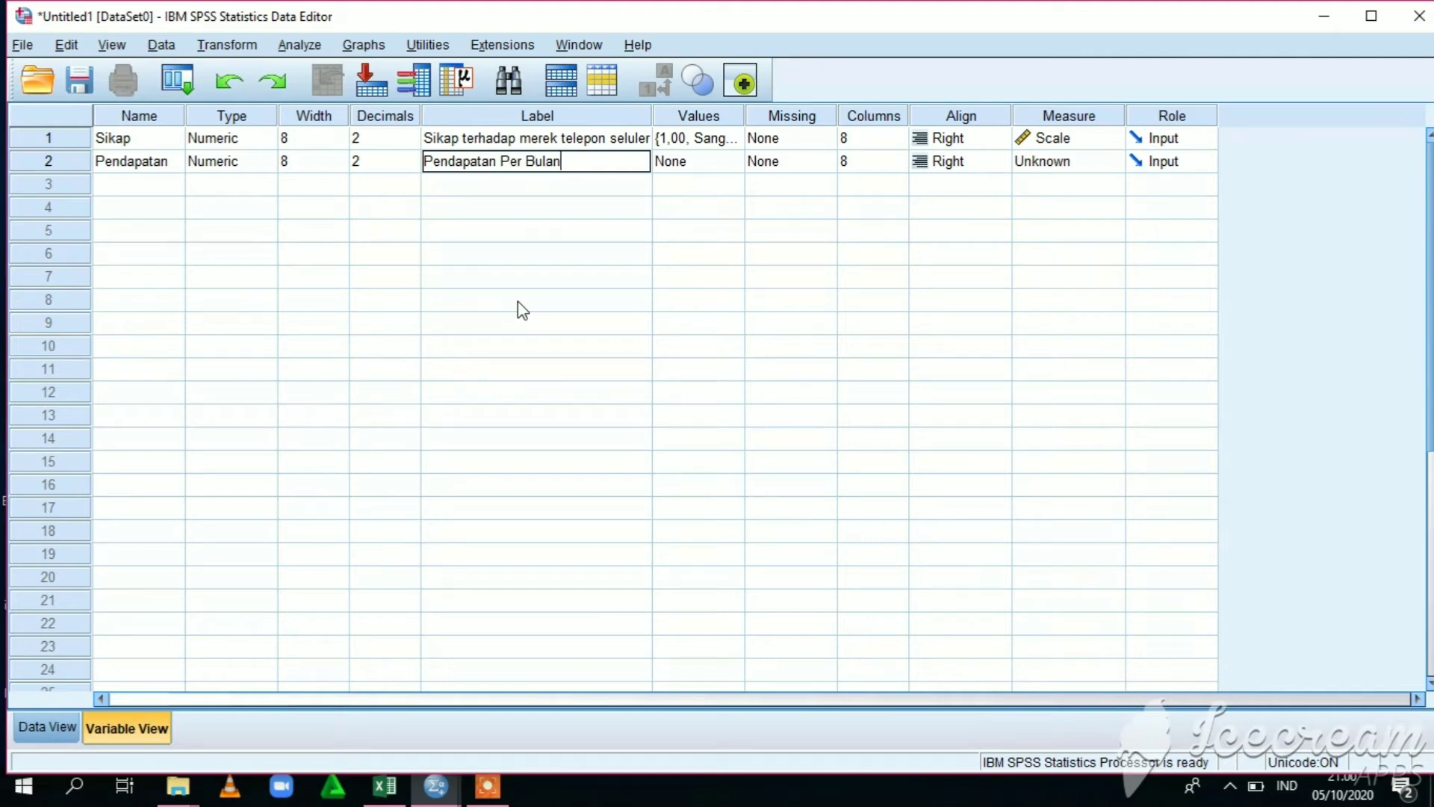
pyautogui.click(1068, 162)
# Step: Open the value labels of Pendapatan and add value 1 as "<1.000.000"
pyautogui.click(706, 163)
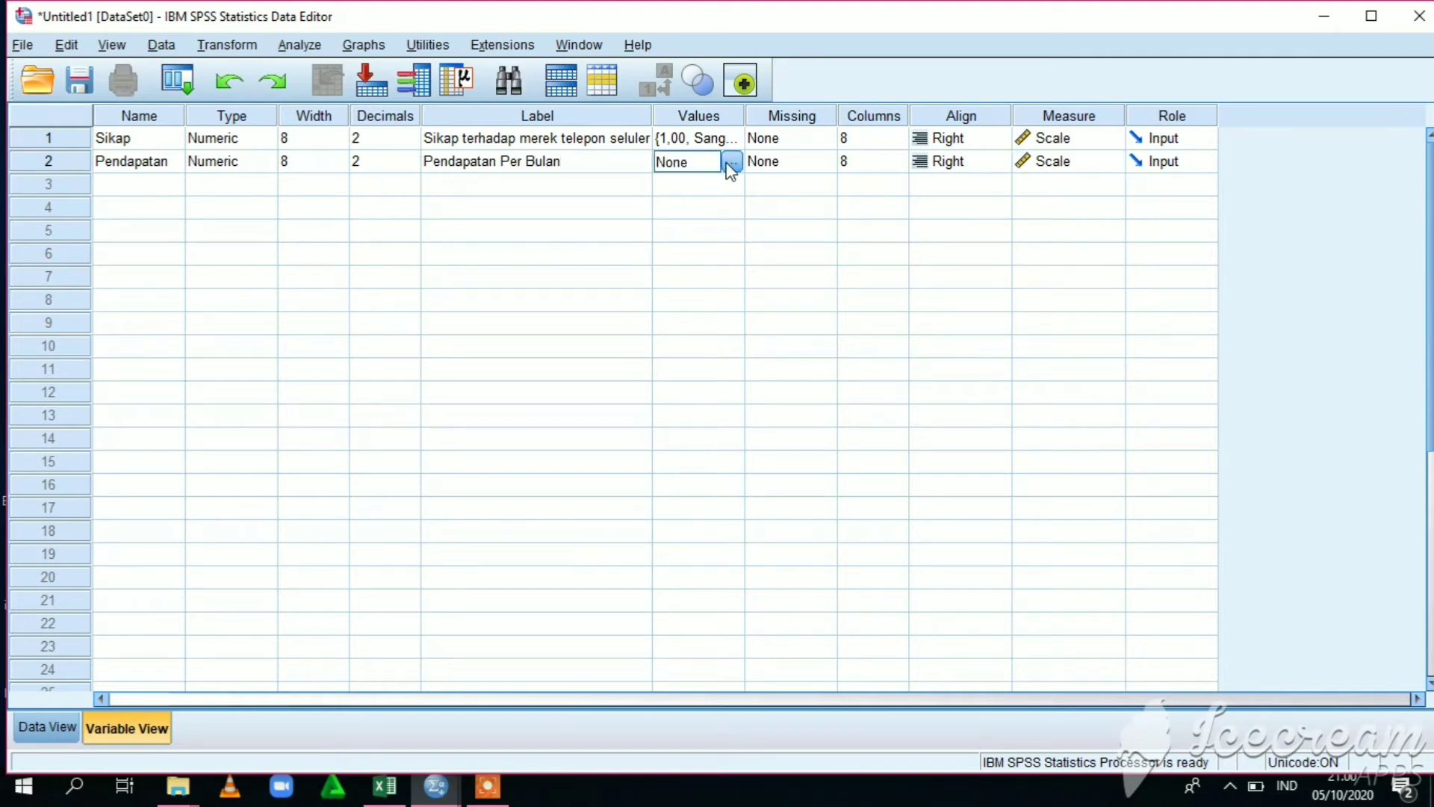
pyautogui.click(732, 163)
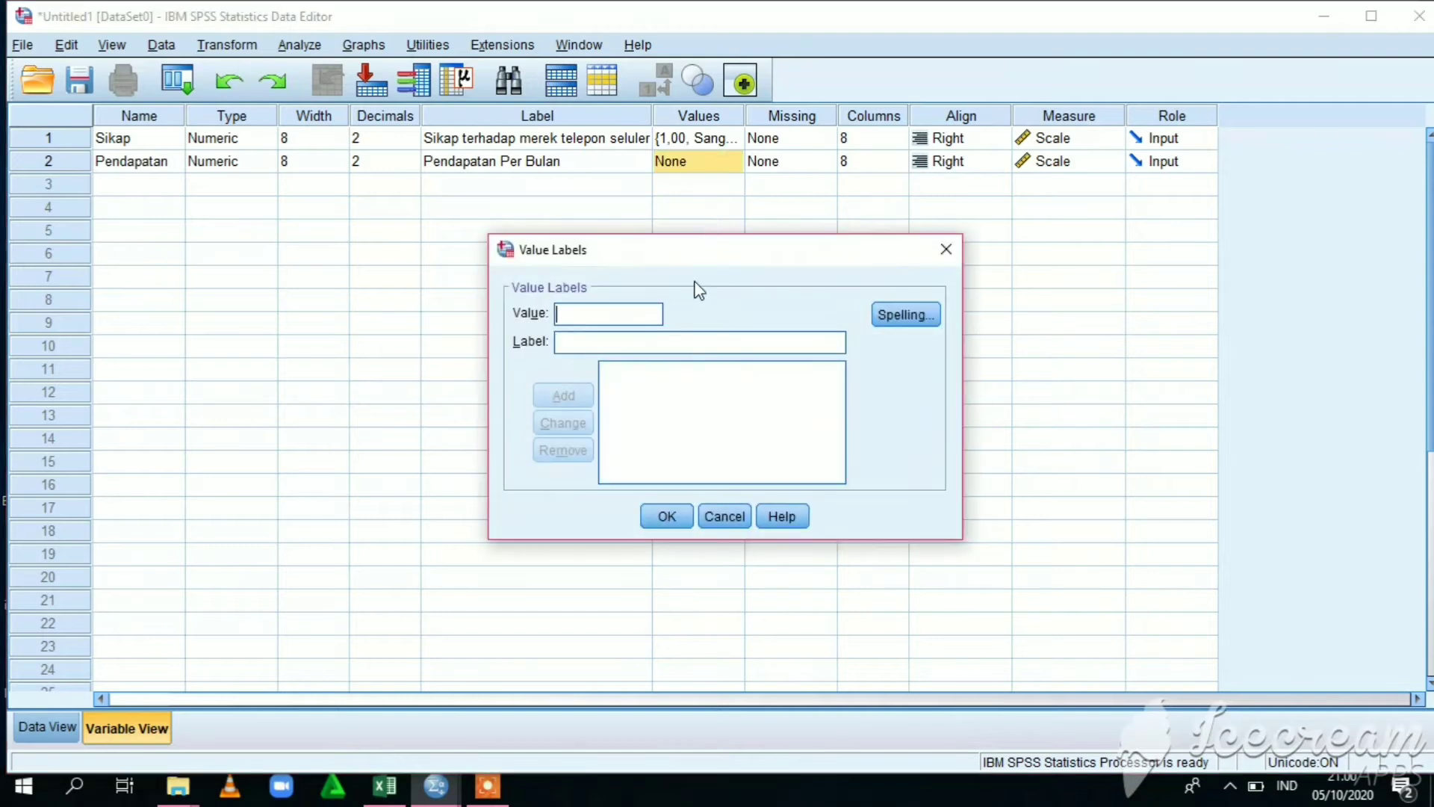
pyautogui.click(617, 311)
pyautogui.write('1')
pyautogui.write('<1')
pyautogui.write('.')
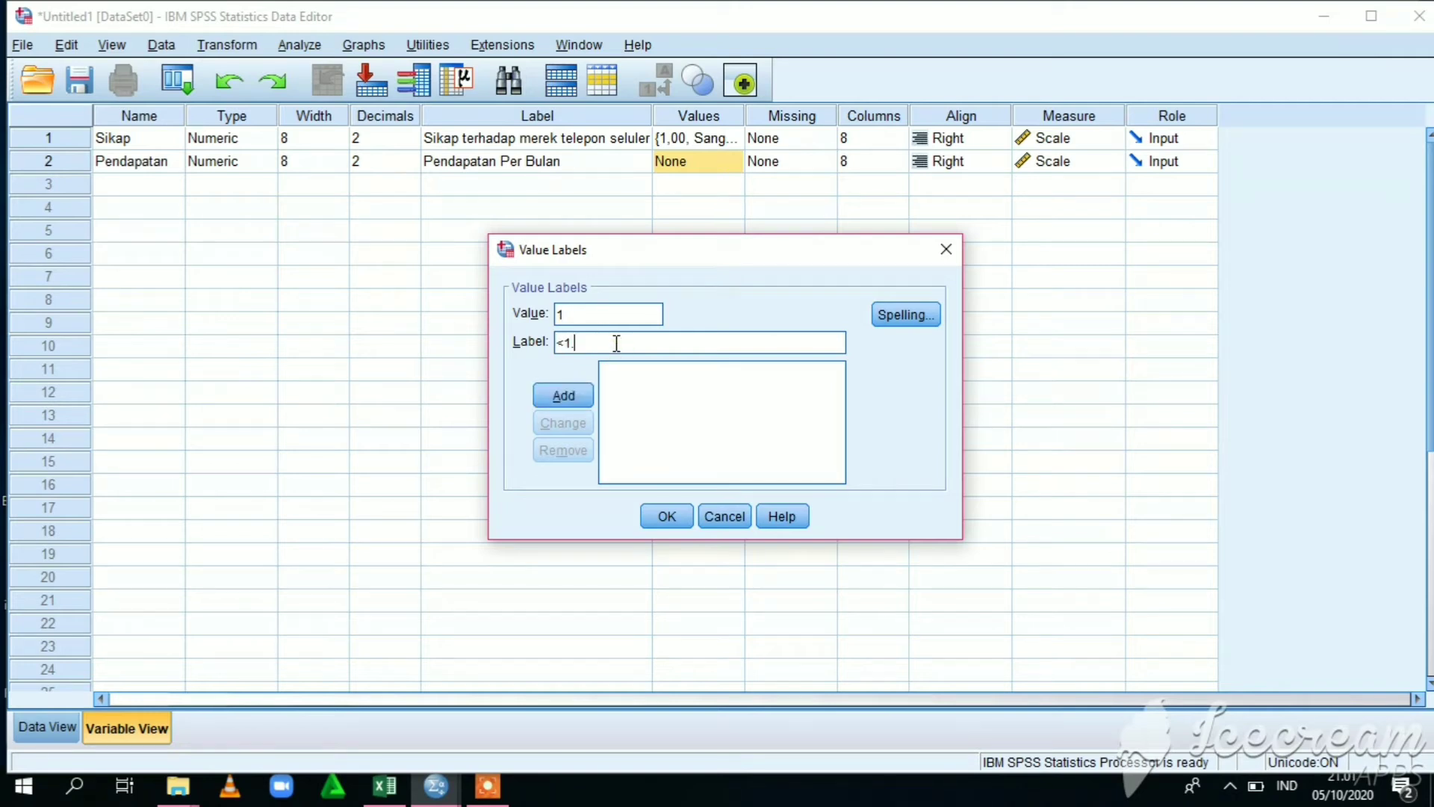
pyautogui.write('000.000')
pyautogui.click(562, 397)
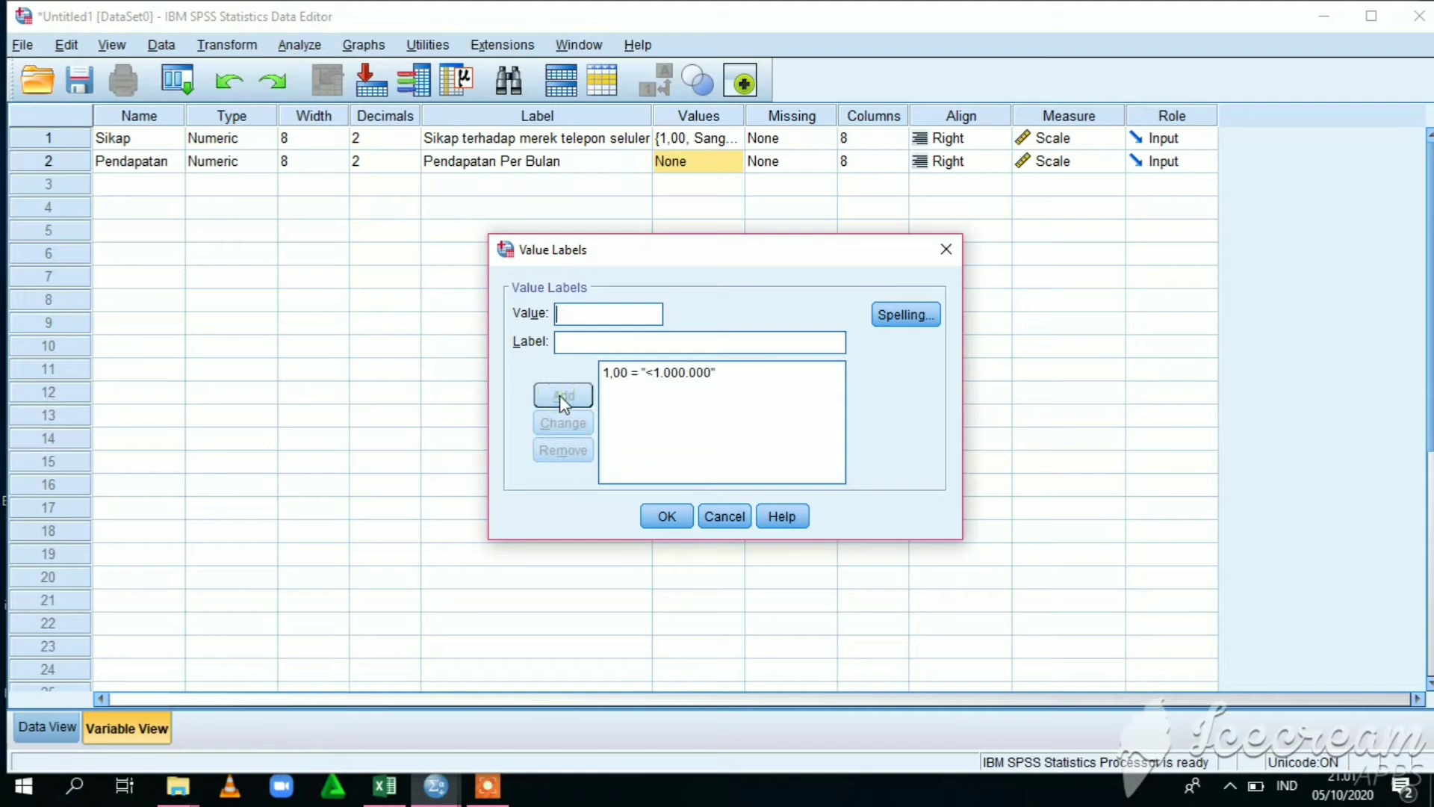
# Step: Add the Pendapatan value label 2 as "1.000.000-2.000.000"
pyautogui.write('2')
pyautogui.click(586, 341)
pyautogui.write('1.000.000-2.000')
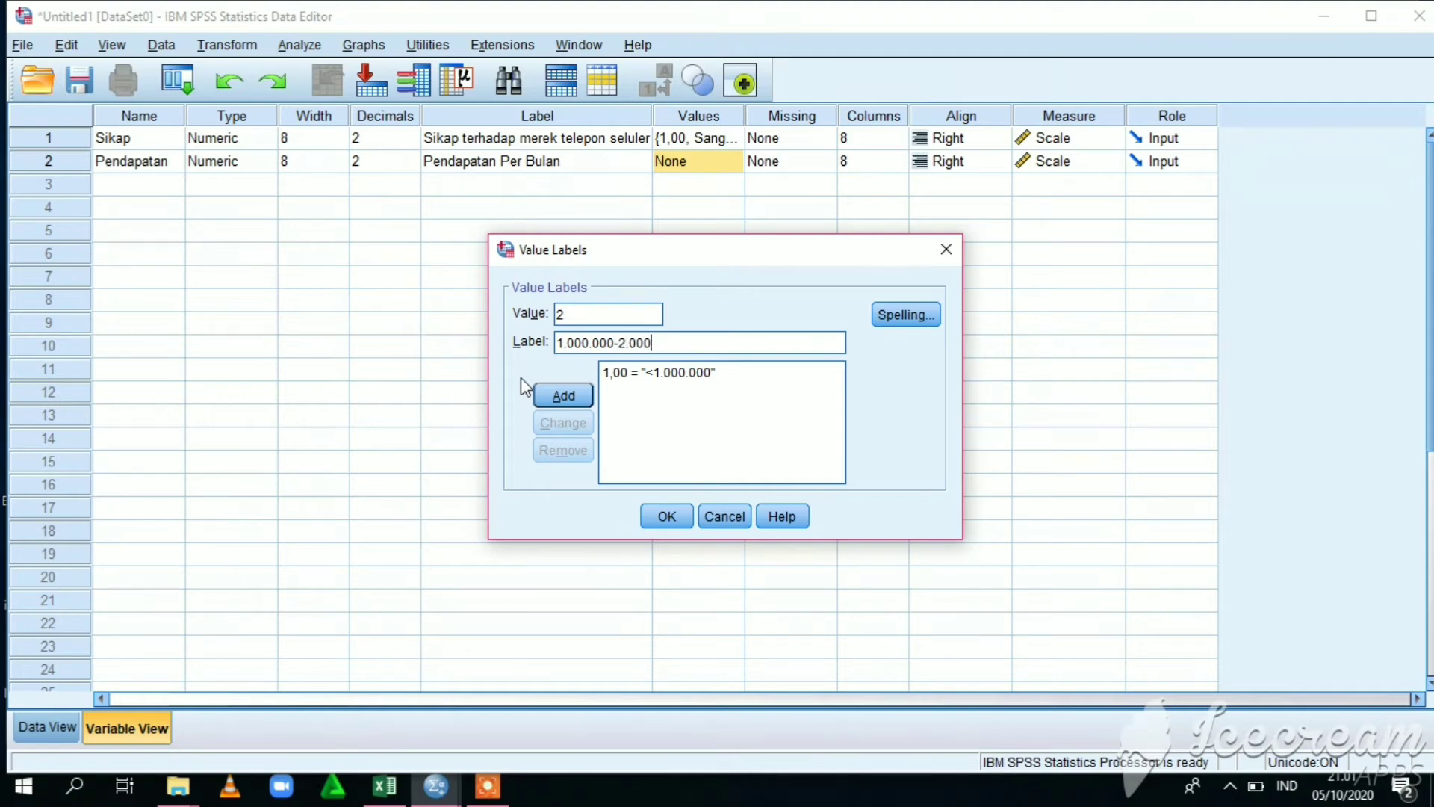
pyautogui.write('.000')
pyautogui.click(563, 396)
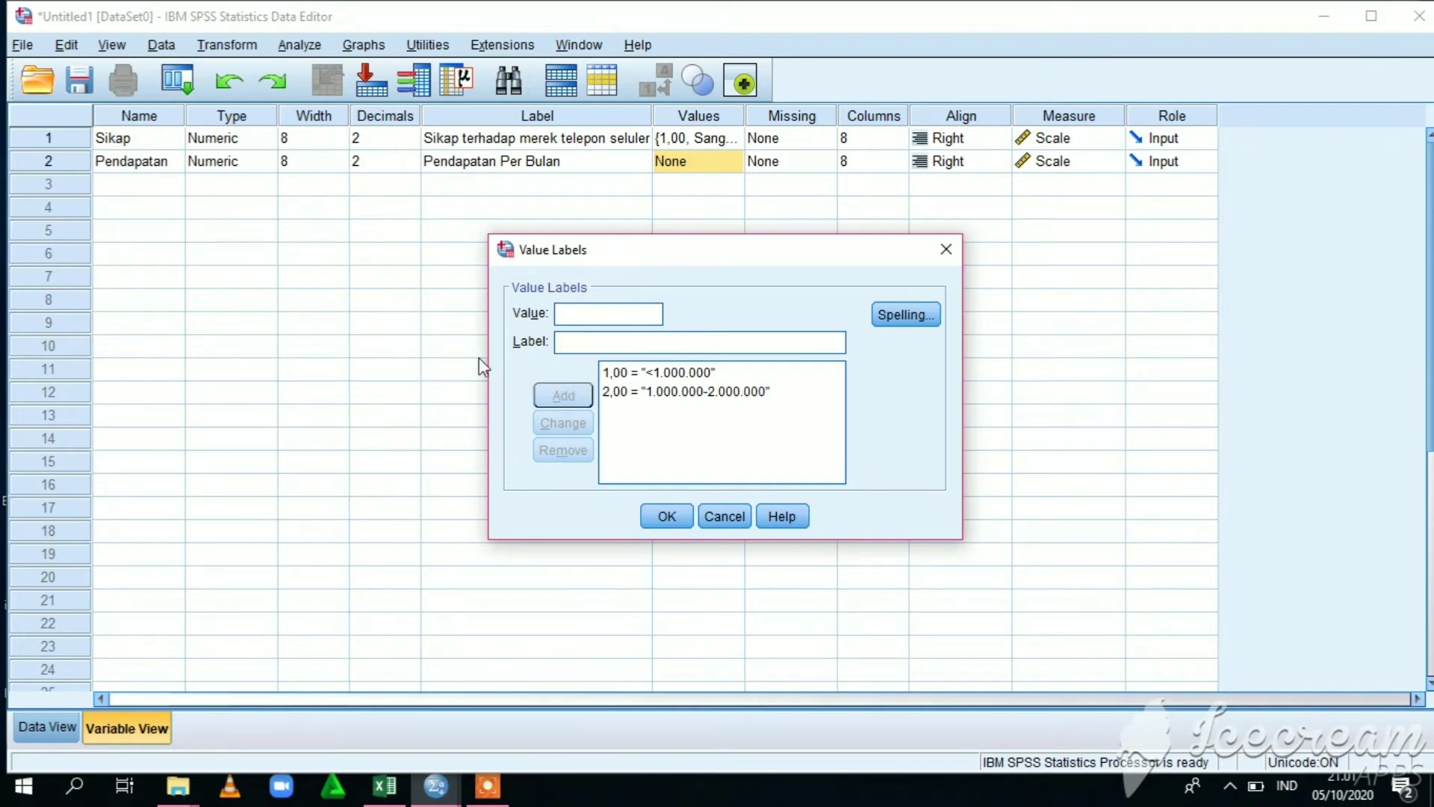
# Step: Add the Pendapatan value label 3 as "2.000.000-3.000.000"
pyautogui.write('3')
pyautogui.click(595, 342)
pyautogui.write('2')
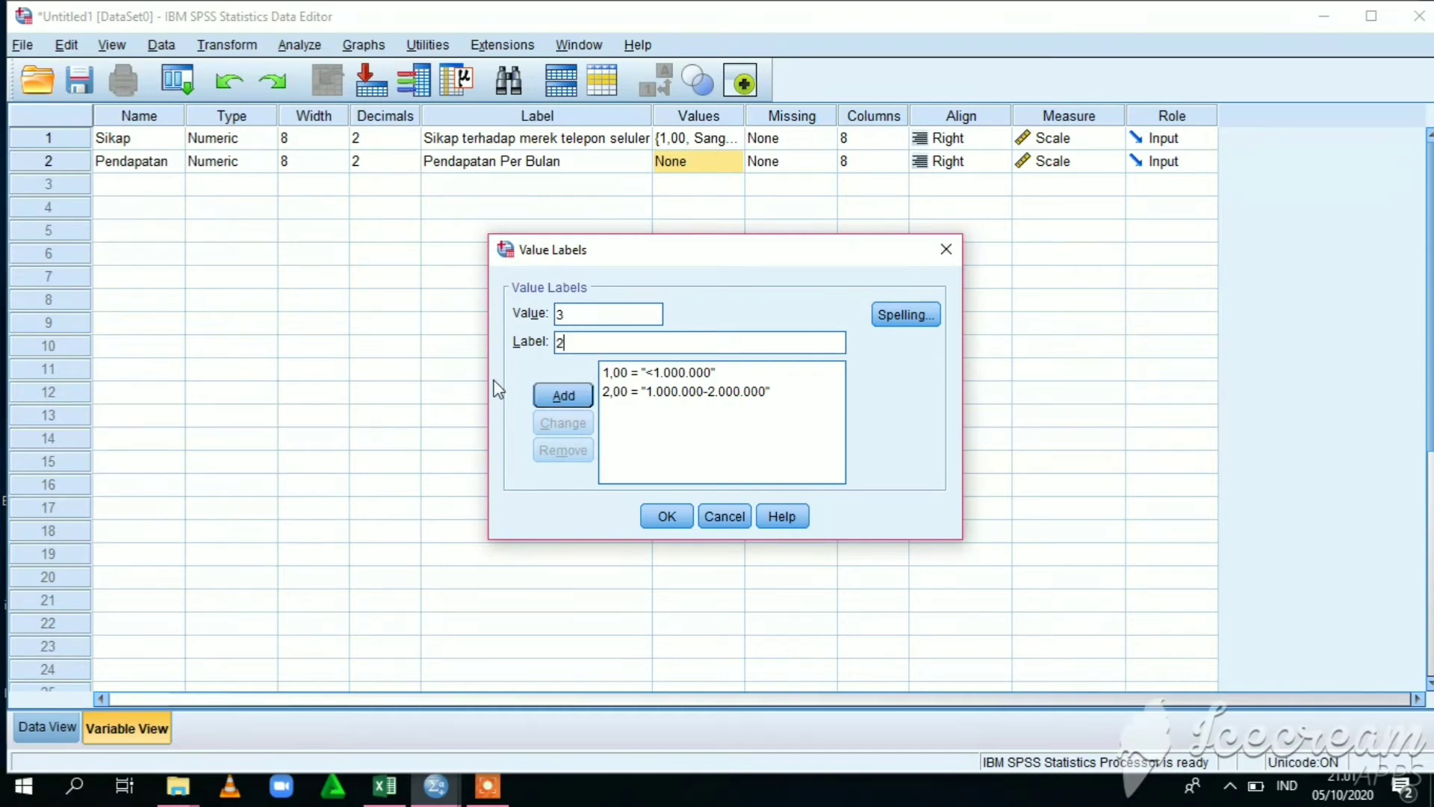
pyautogui.write('.000.000-3.000')
pyautogui.write('.000')
pyautogui.click(564, 398)
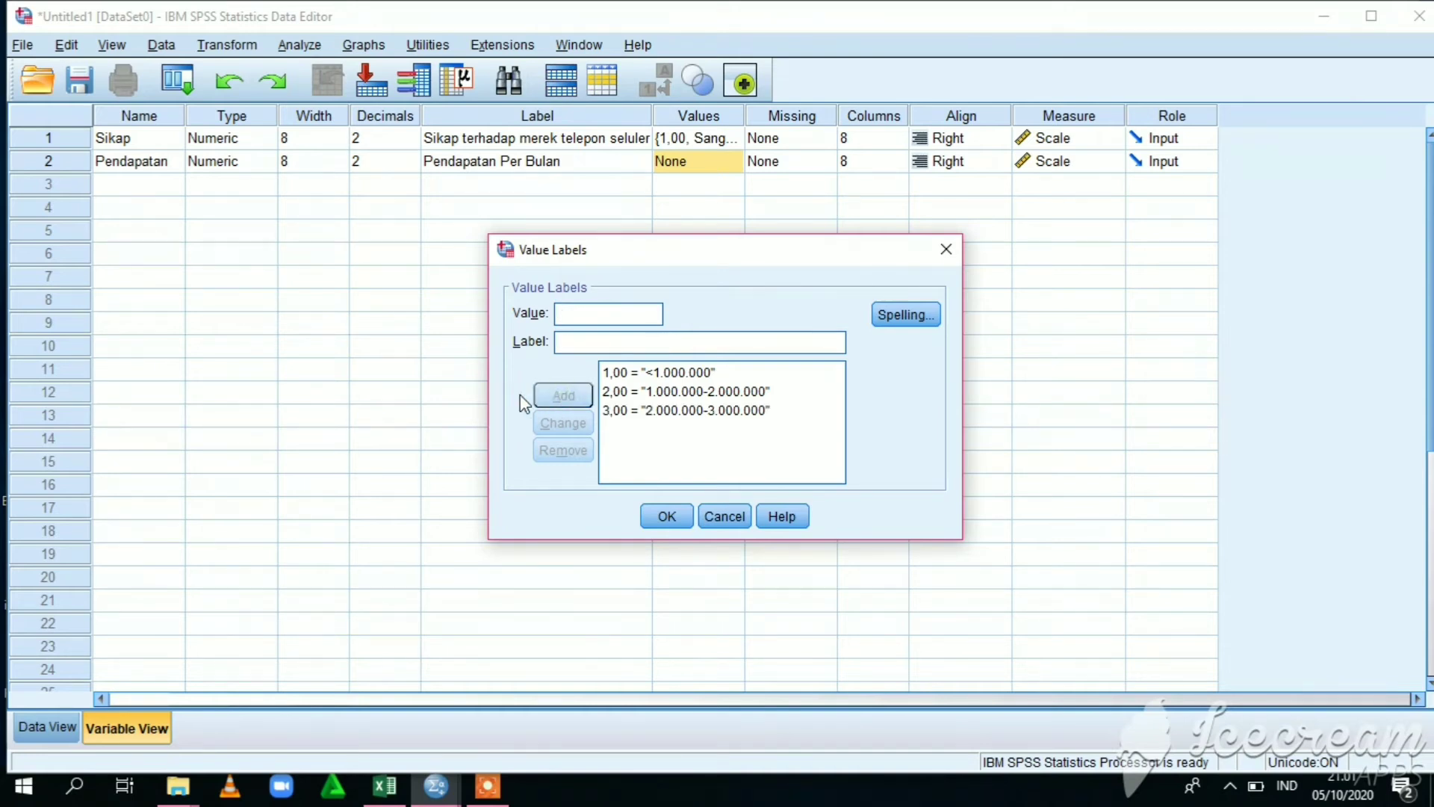
# Step: Add the Pendapatan value label 4 as ">3.000.000"
pyautogui.write('4')
pyautogui.click(616, 348)
pyautogui.write('>')
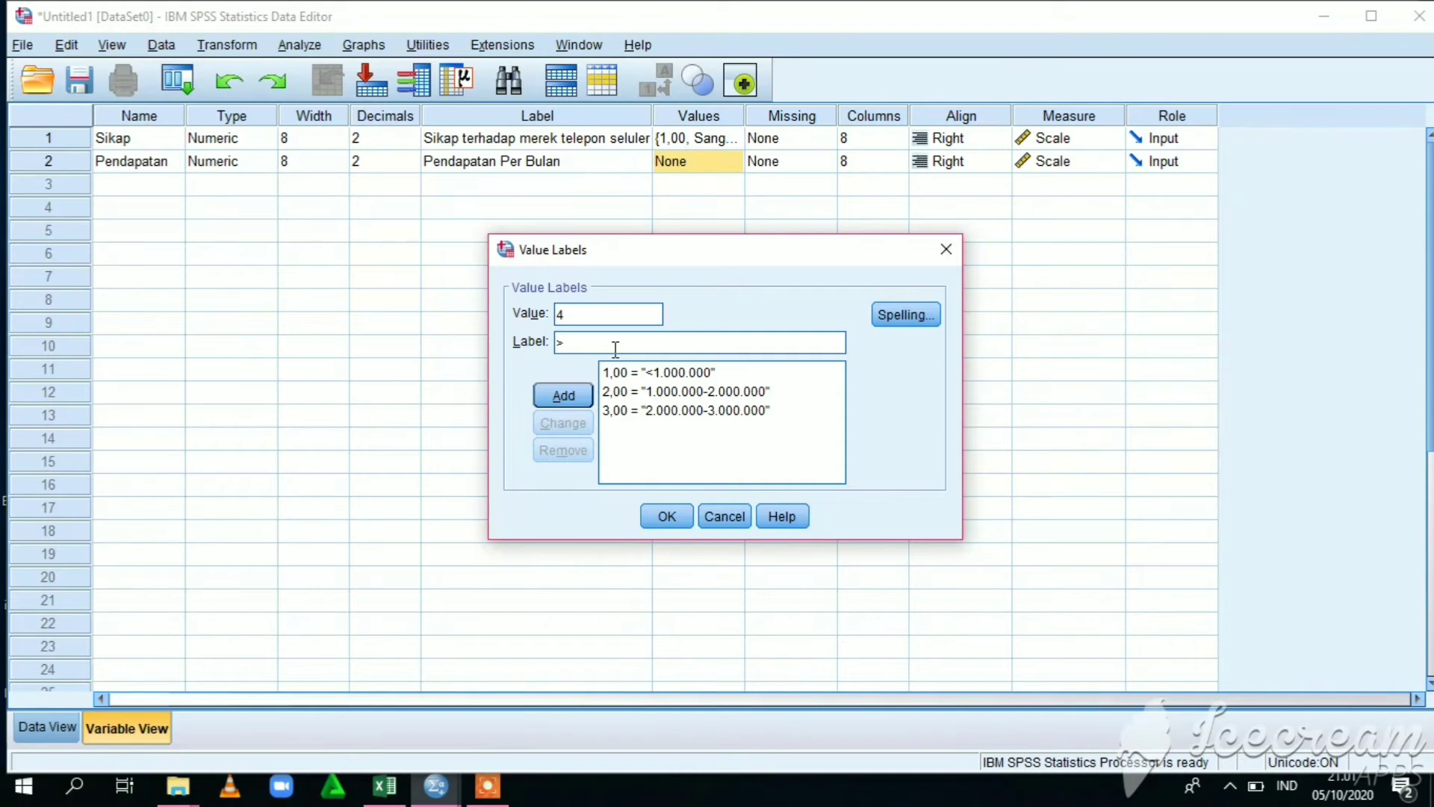
pyautogui.write('300')
pyautogui.press('BackSpace')
pyautogui.press('BackSpace')
pyautogui.write('.000.000')
pyautogui.click(562, 394)
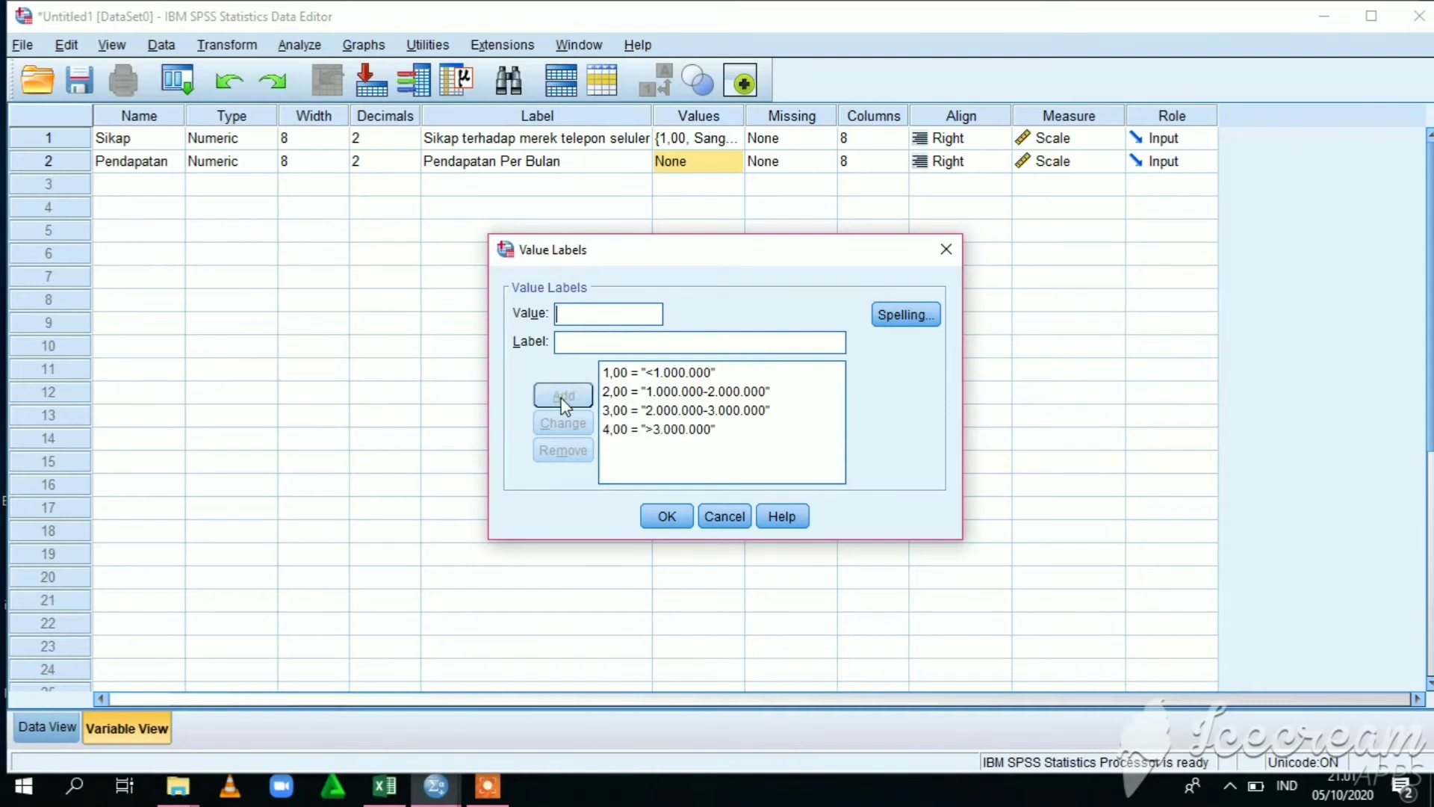
# Step: Apply the value labels to Pendapatan and try to widen the Values column of the variable list
pyautogui.click(678, 514)
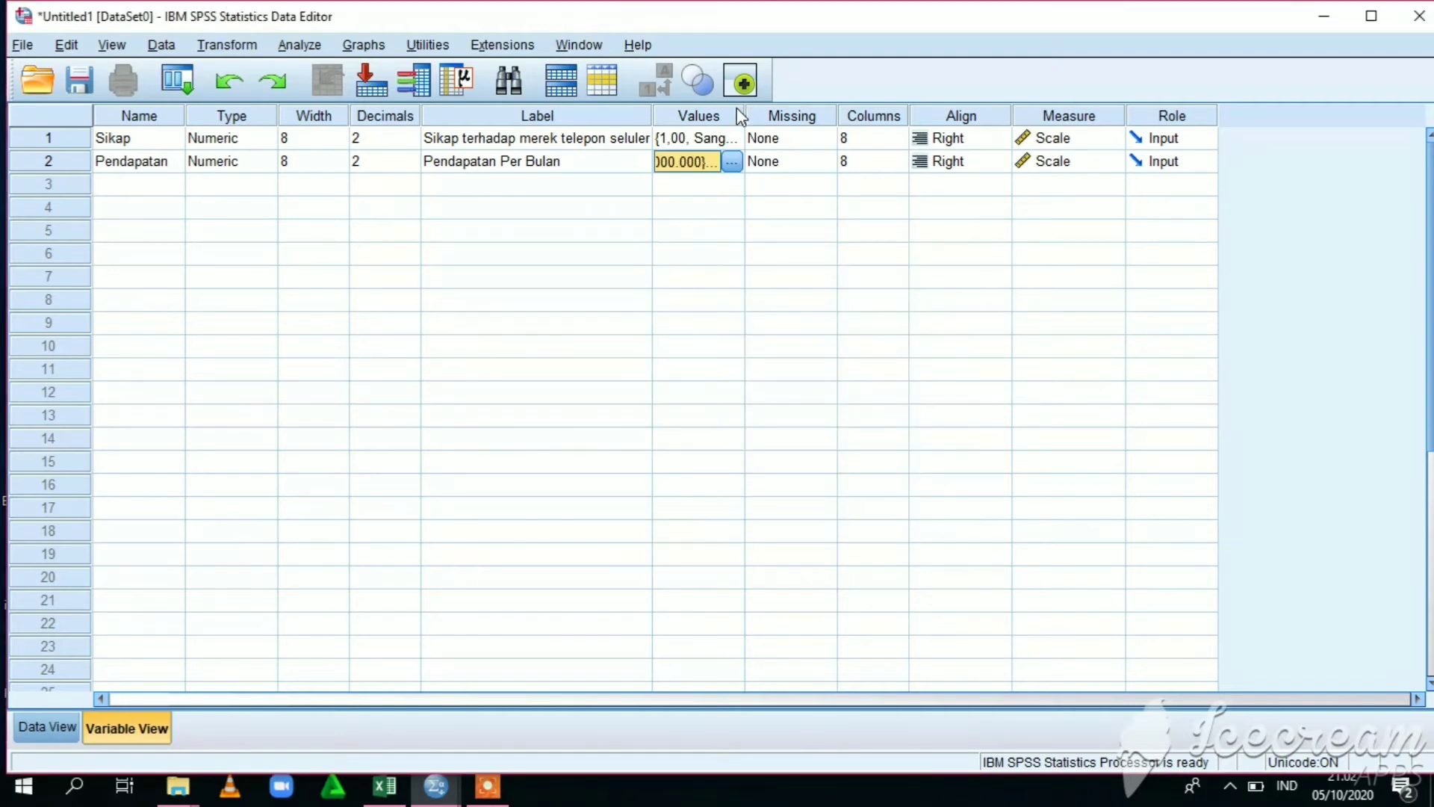
pyautogui.moveTo(745, 117); pyautogui.dragTo(859, 117)
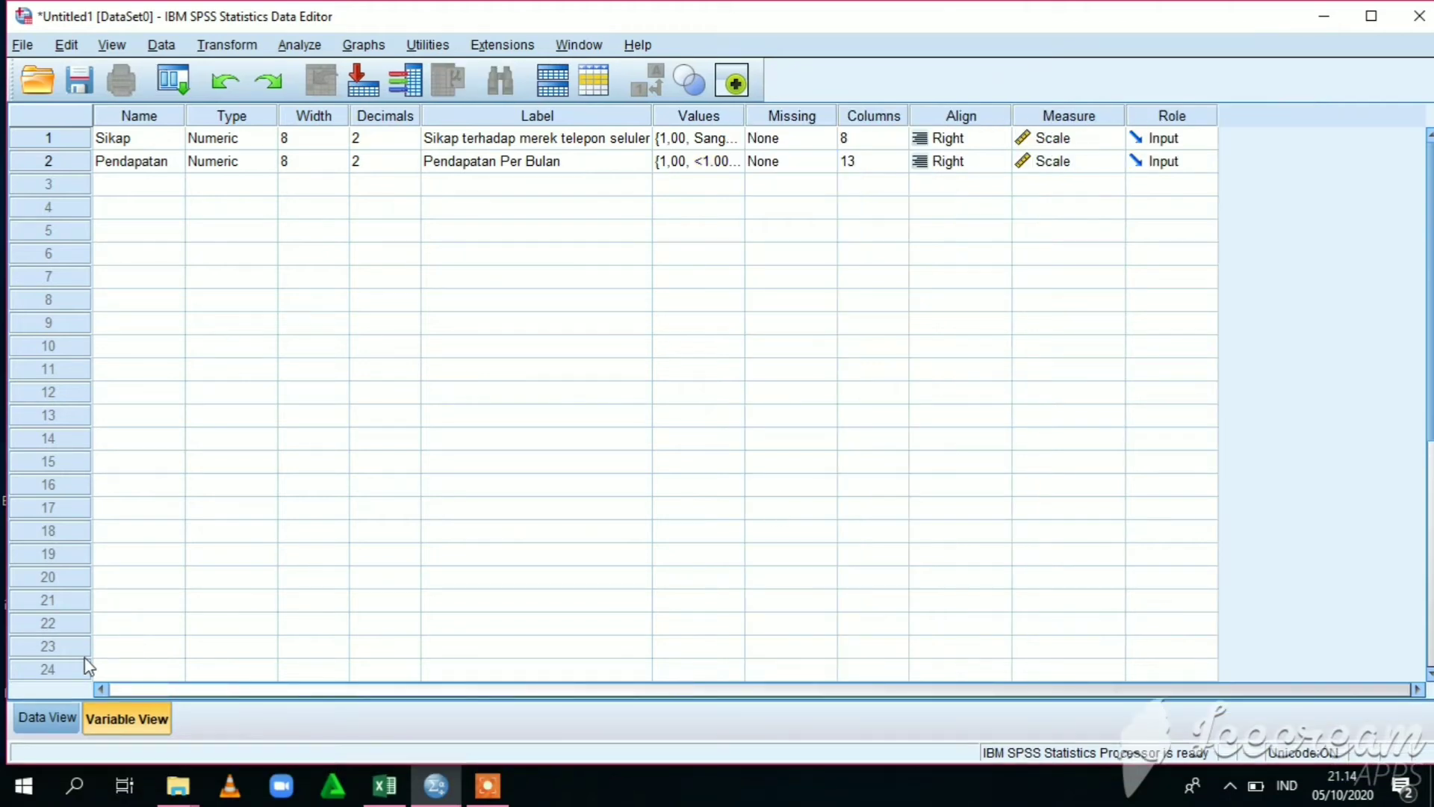
# Step: Show the data grid at the first Sikap case, switch to the Excel workbook and copy the Sikap scores in B3:B22
pyautogui.click(46, 718)
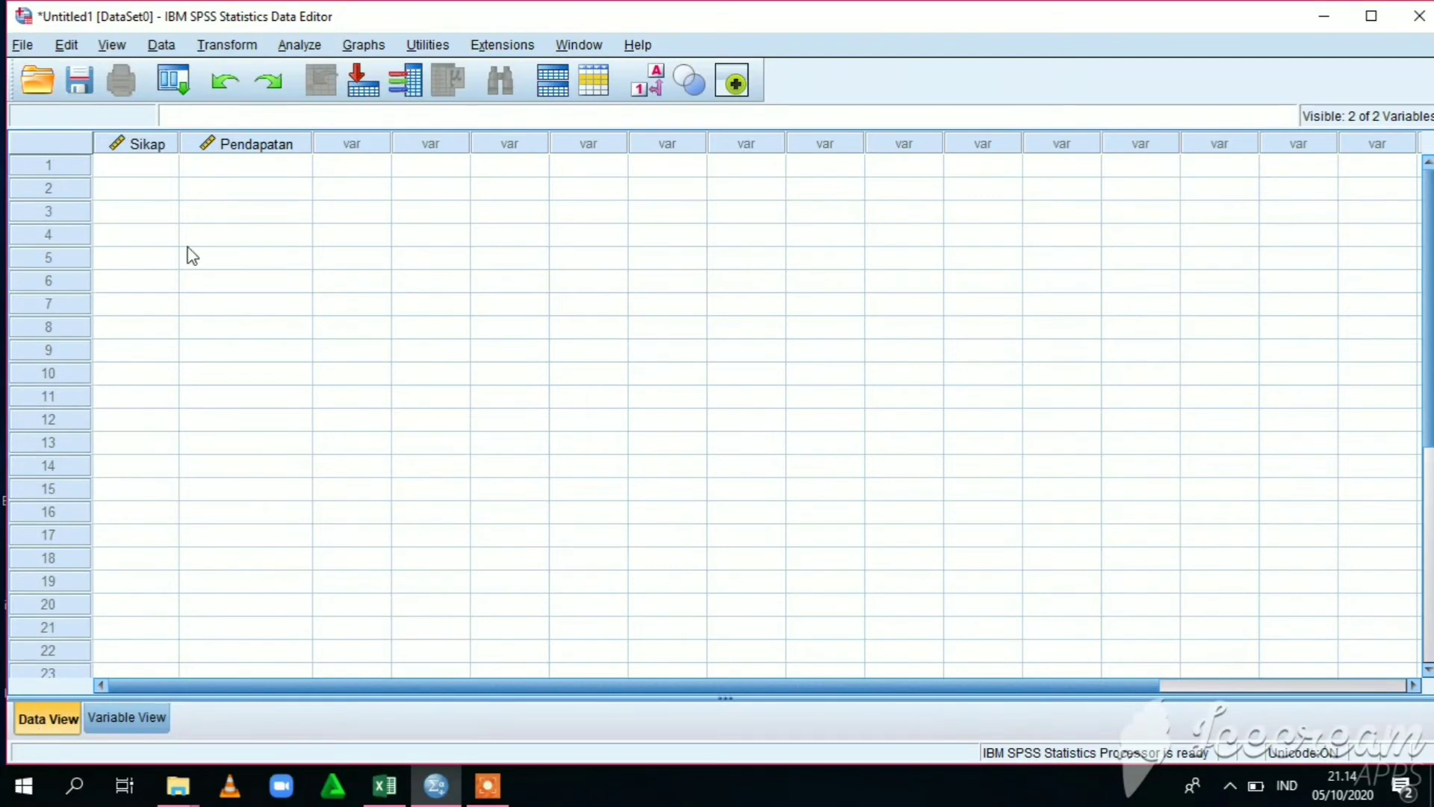
pyautogui.click(135, 171)
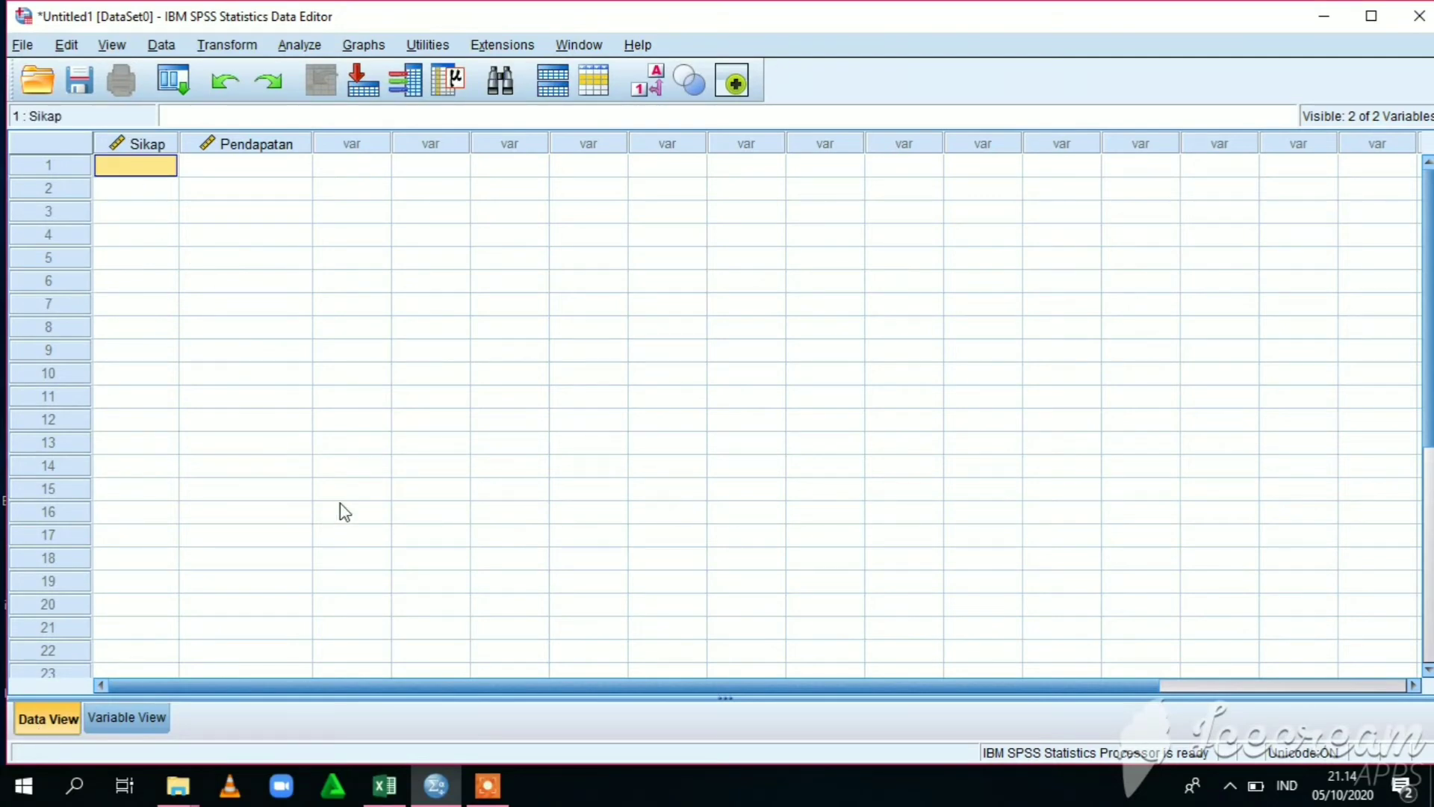
pyautogui.click(385, 794)
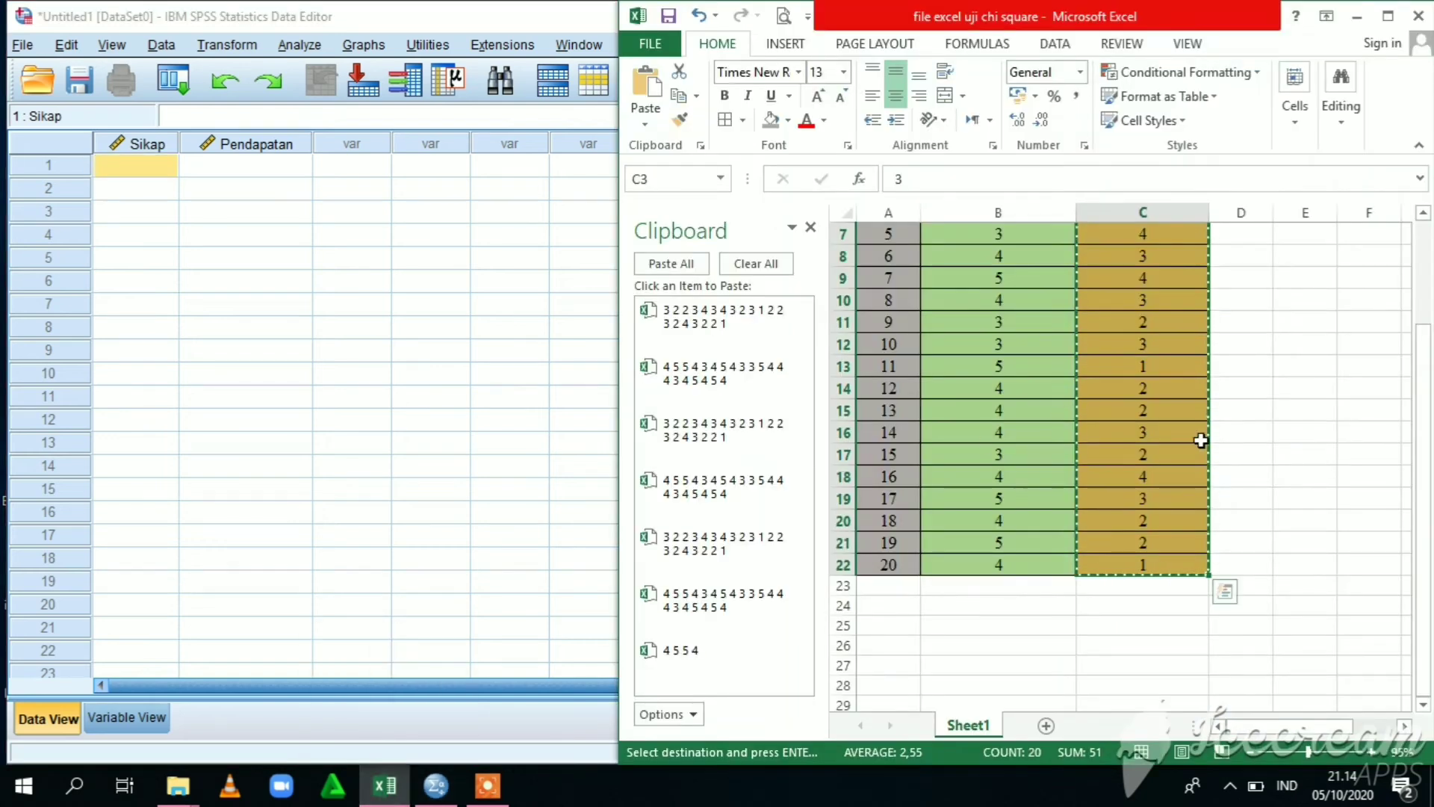
pyautogui.moveTo(1426, 519); pyautogui.dragTo(1424, 415)
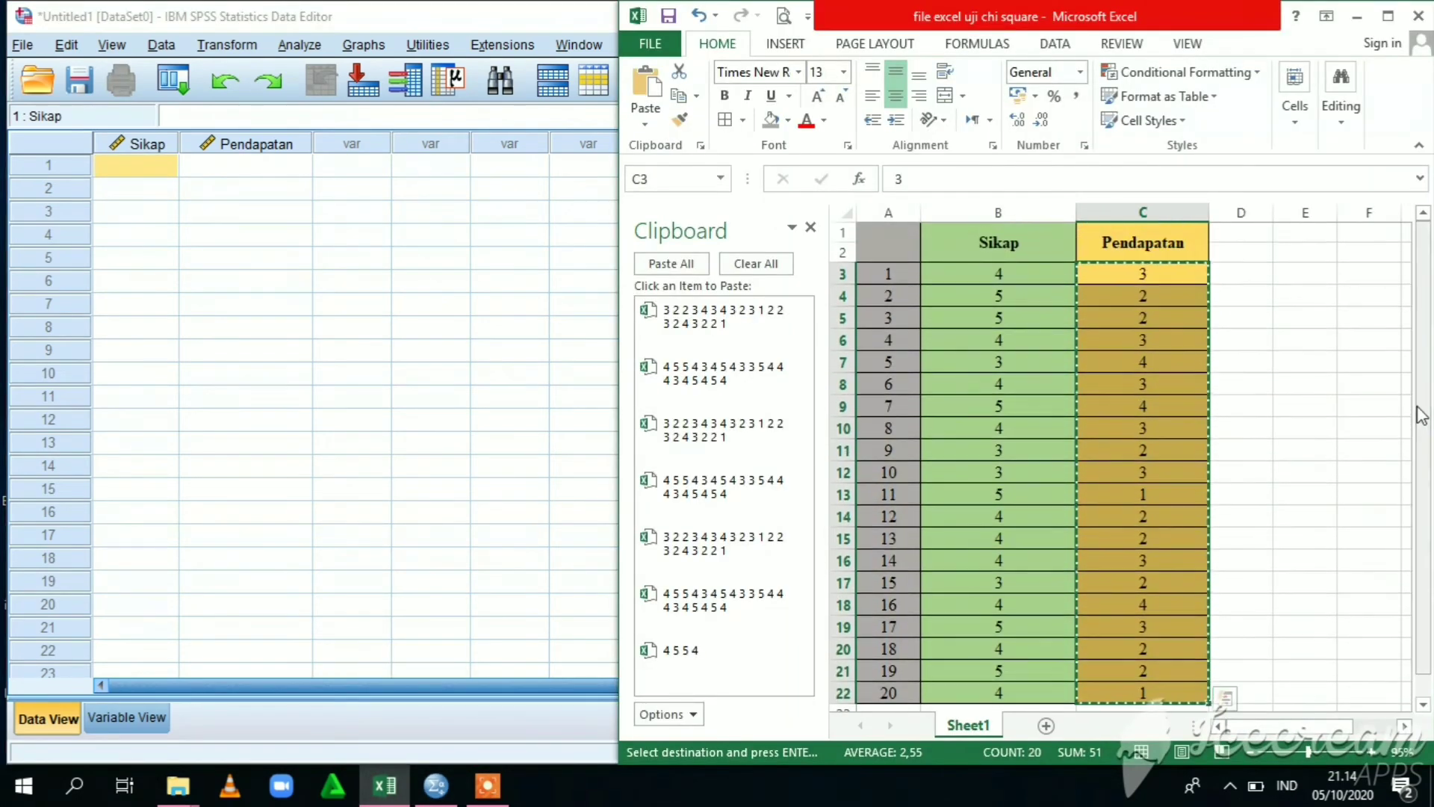
pyautogui.moveTo(944, 275); pyautogui.dragTo(983, 693)
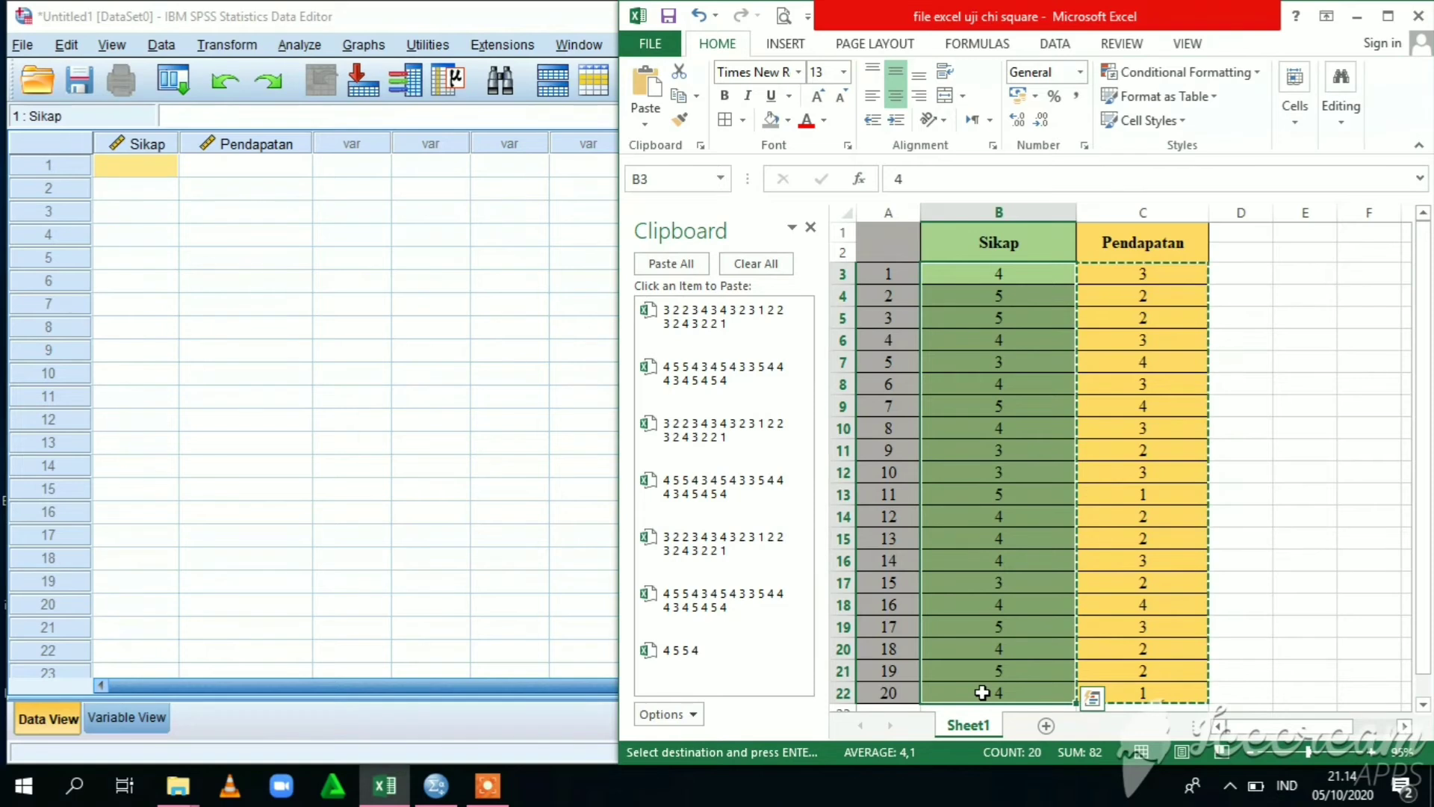
pyautogui.hotkey('ctrl', 'c')
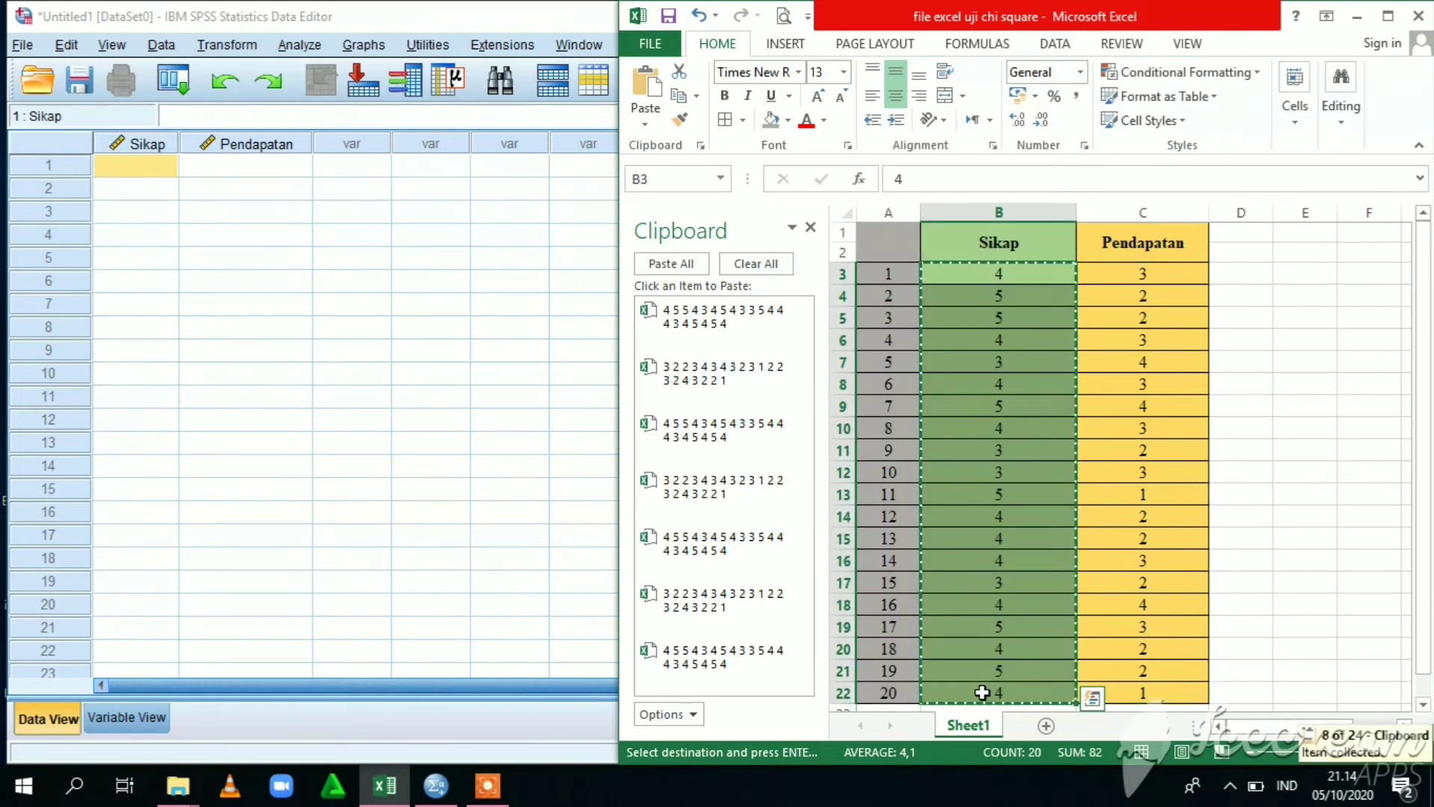
pyautogui.rightClick(982, 692)
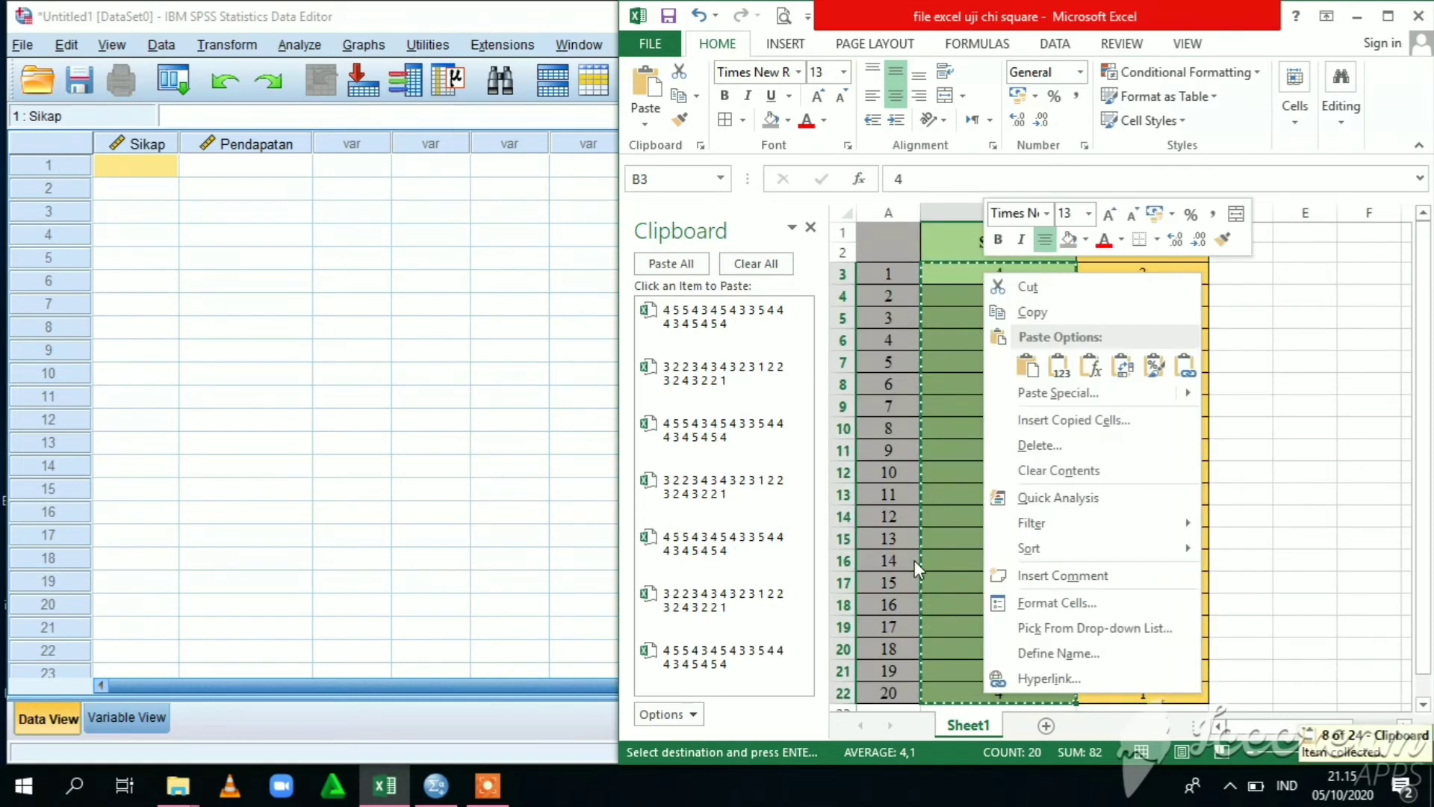
pyautogui.click(1037, 313)
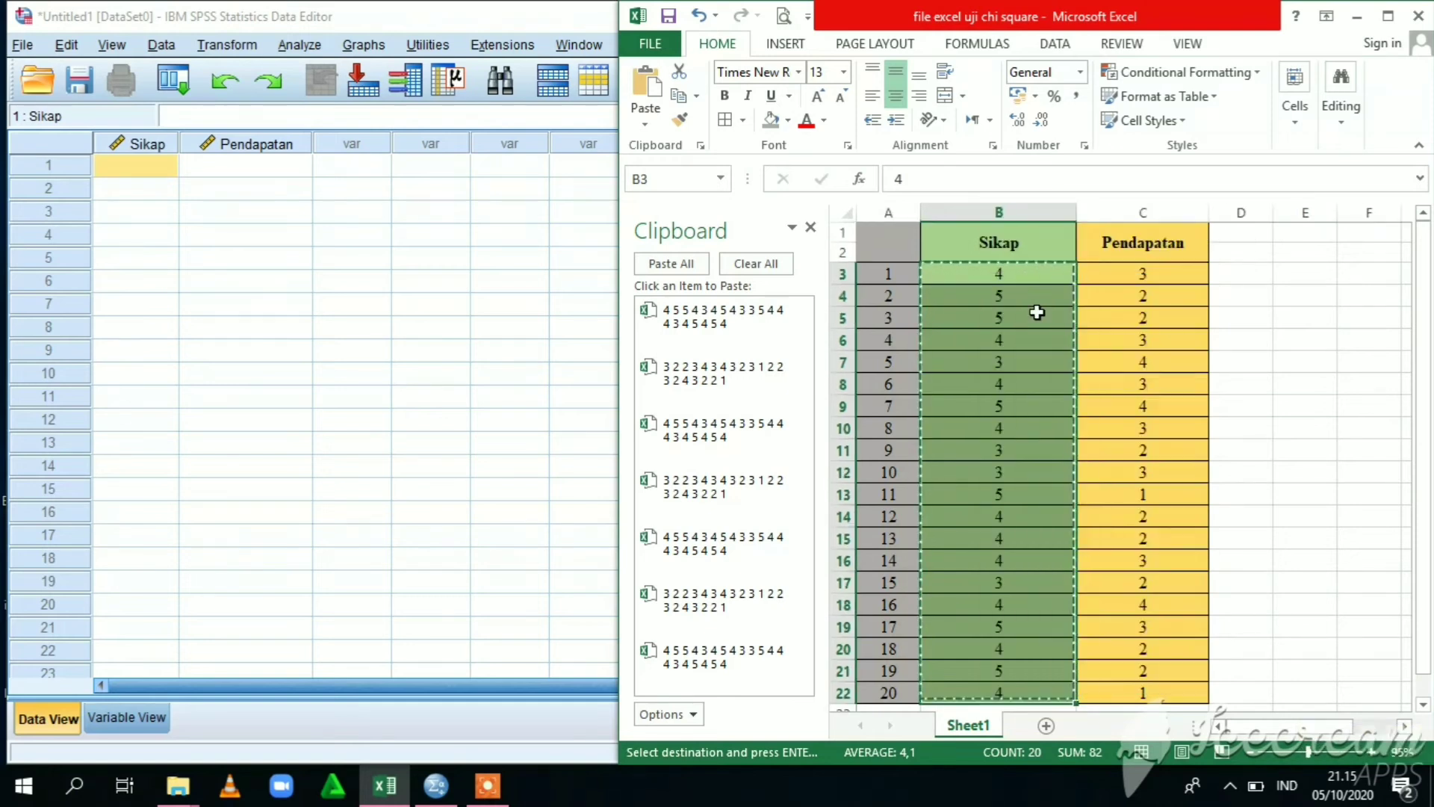
# Step: Switch to the SPSS data grid and paste the copied scores into the Sikap column starting at case 1
pyautogui.click(147, 179)
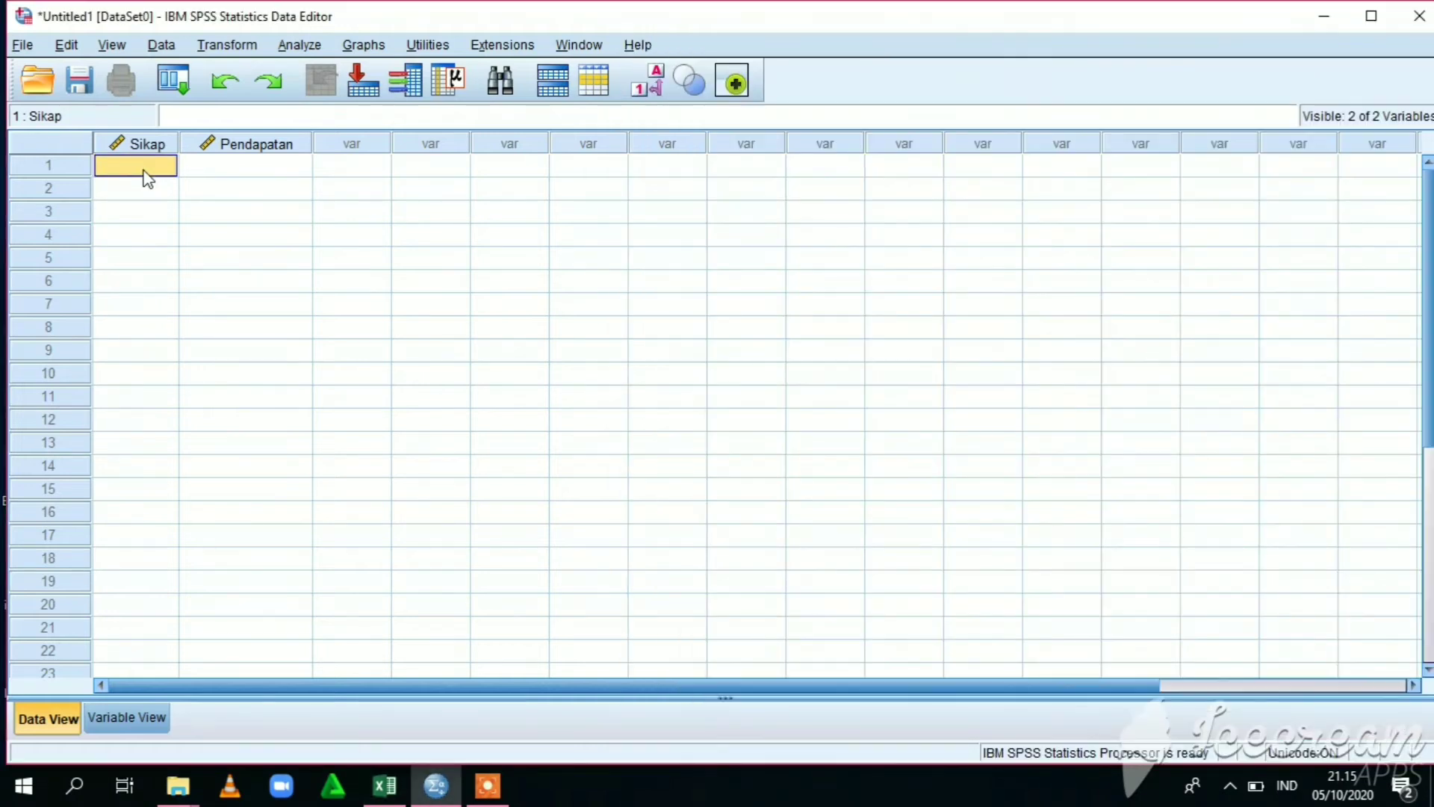
pyautogui.rightClick(144, 171)
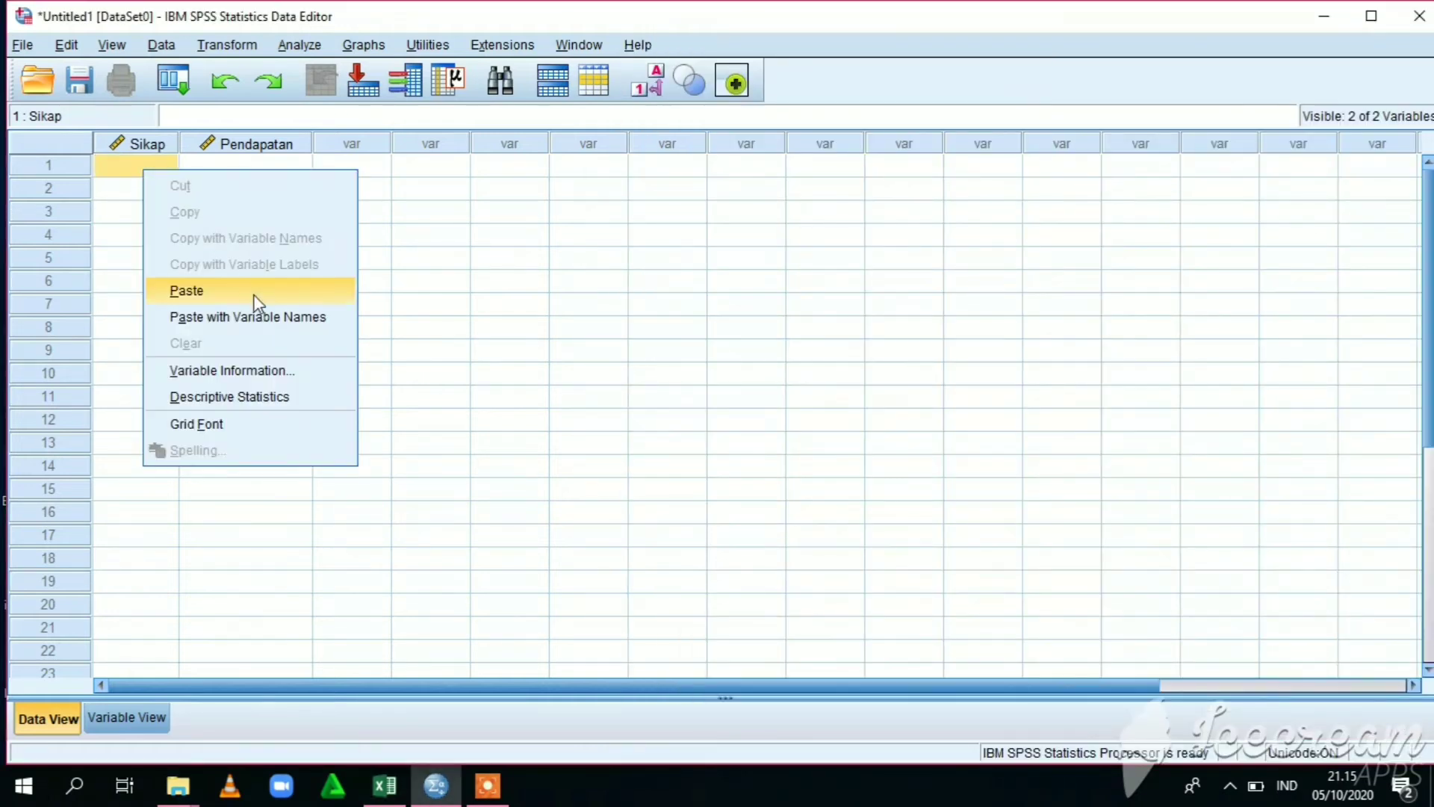
pyautogui.click(186, 291)
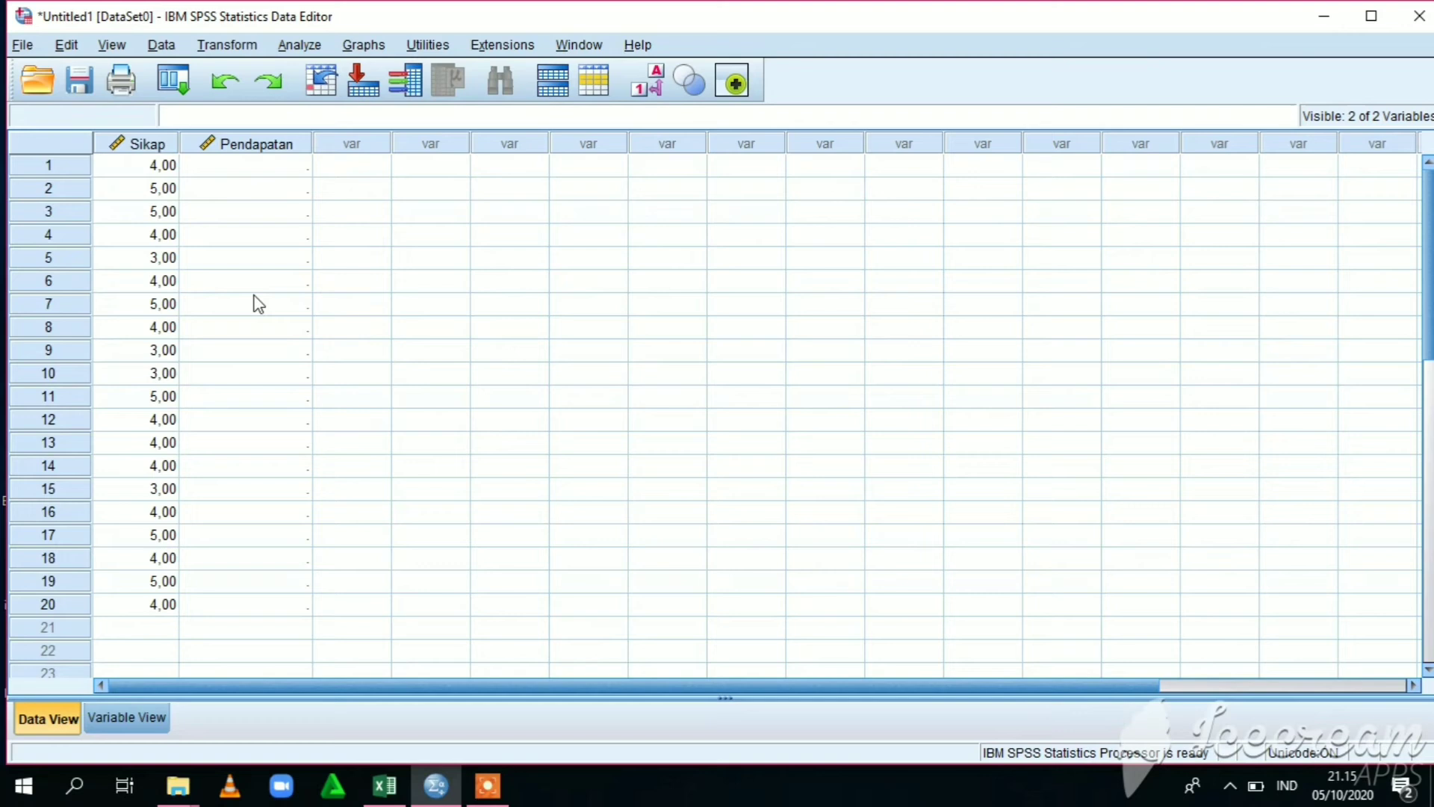
# Step: Select case 1 of Pendapatan, switch to the Excel workbook and copy the Pendapatan scores in C3:C22
pyautogui.click(257, 171)
pyautogui.moveTo(379, 792)
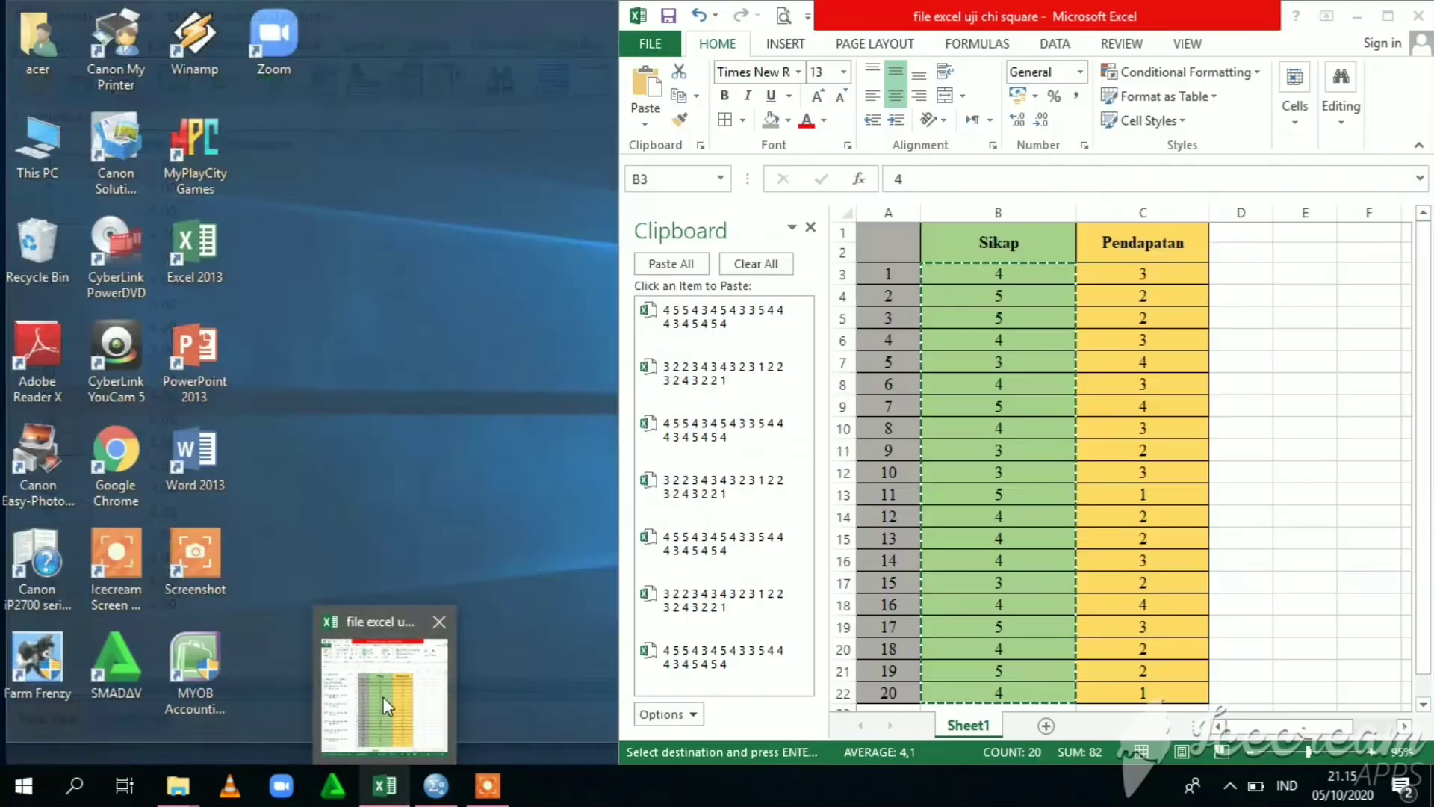
pyautogui.click(379, 747)
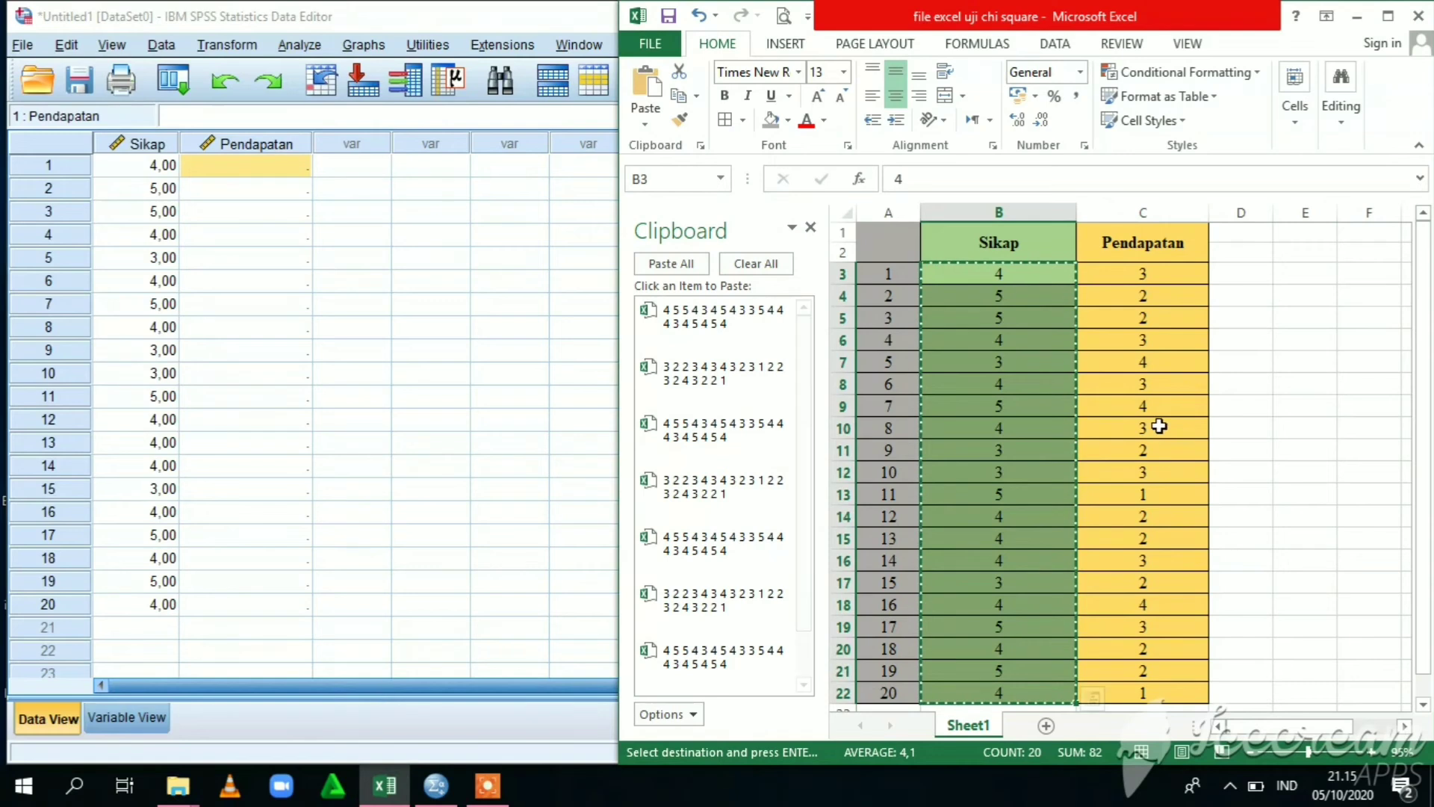
pyautogui.click(1116, 280)
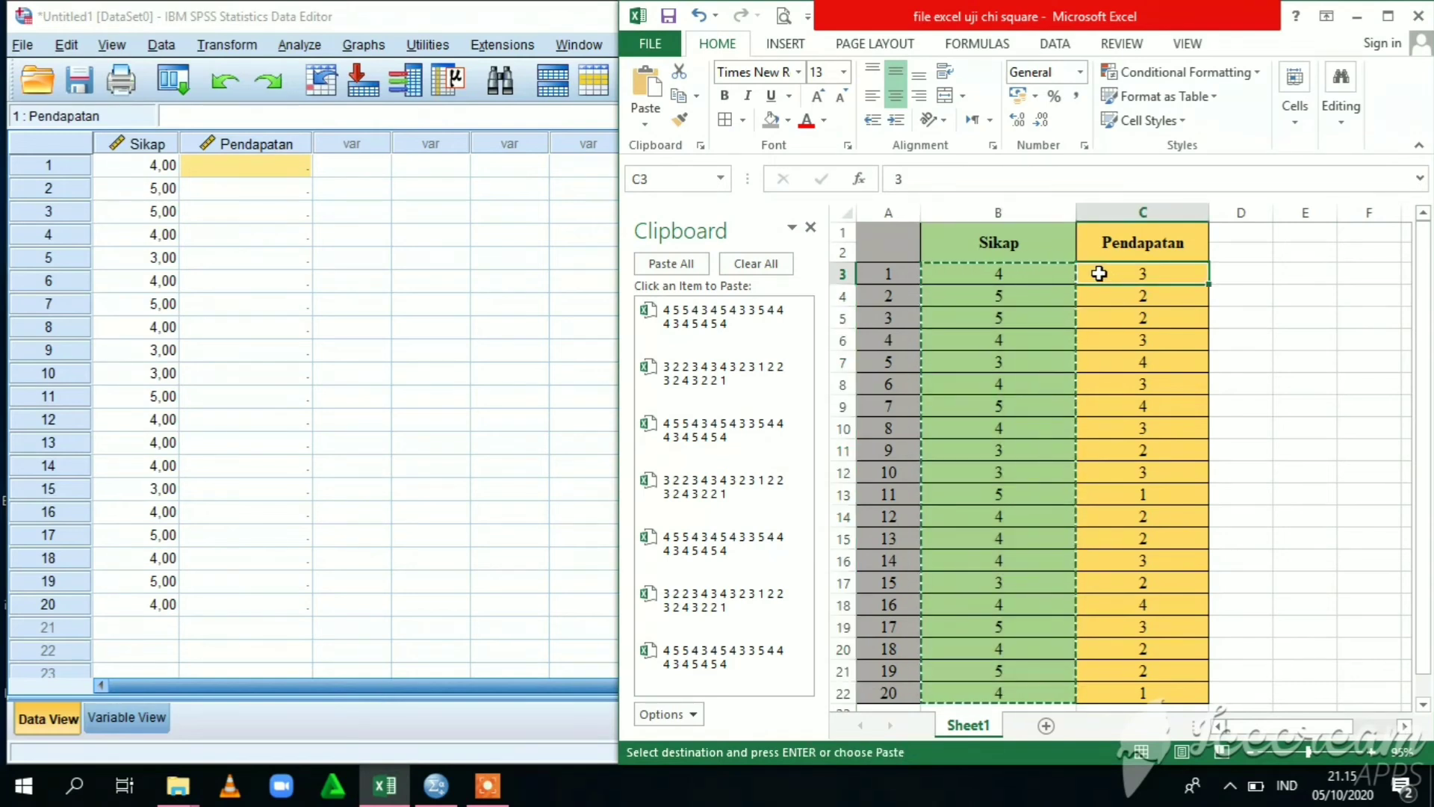
pyautogui.moveTo(1156, 510)
pyautogui.mouseDown()
pyautogui.moveTo(1121, 657)
pyautogui.moveTo(1136, 691)
pyautogui.mouseUp()
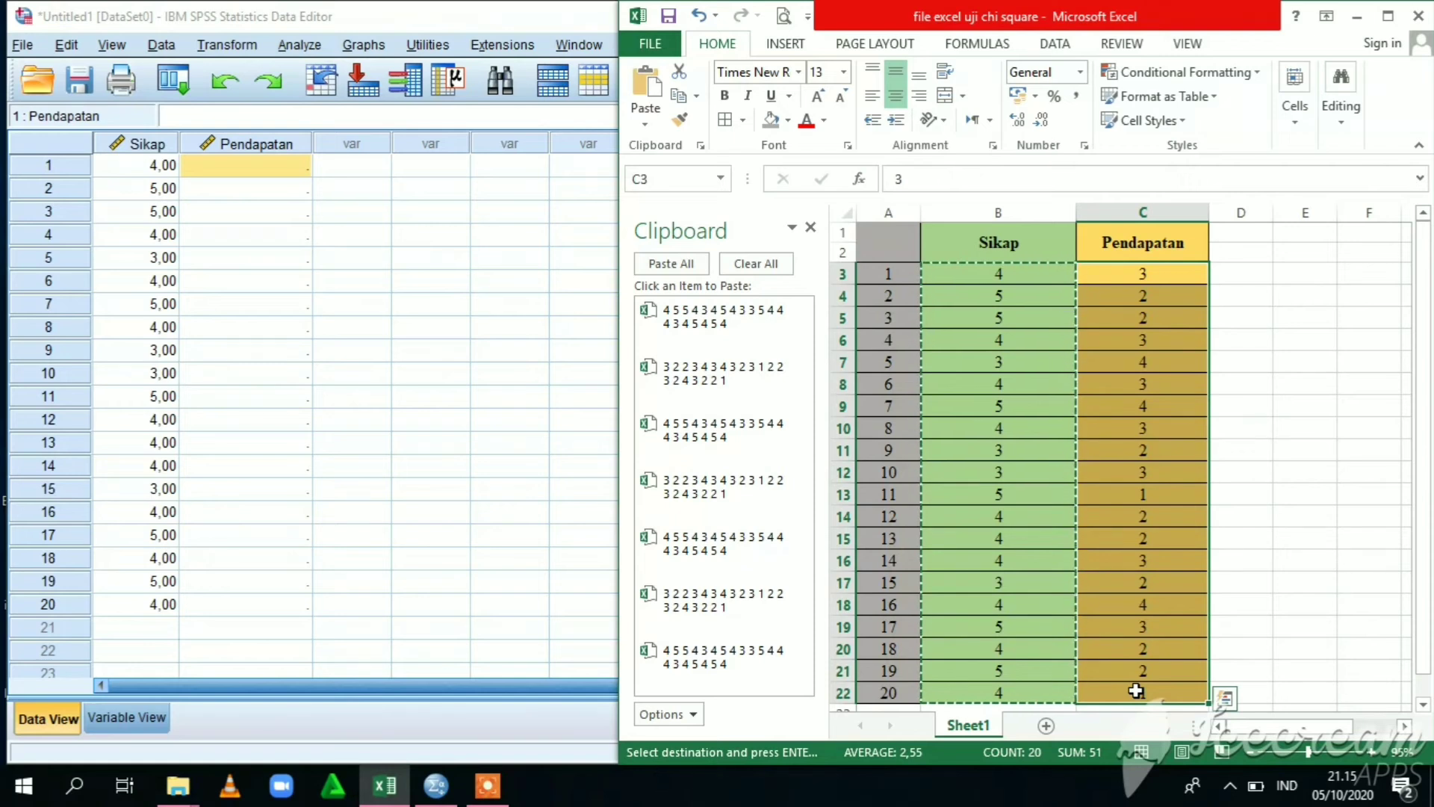
pyautogui.rightClick(1137, 693)
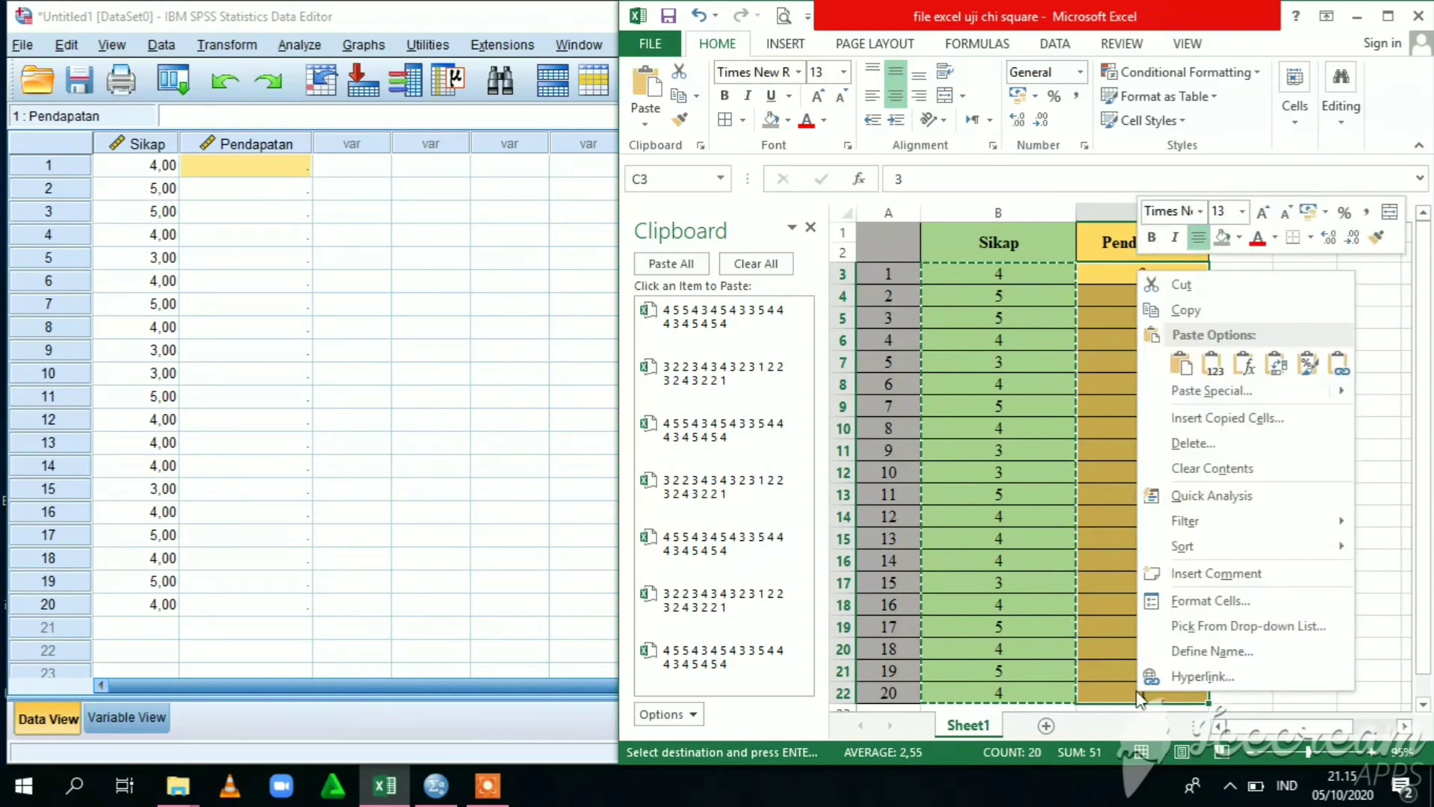
pyautogui.click(1186, 308)
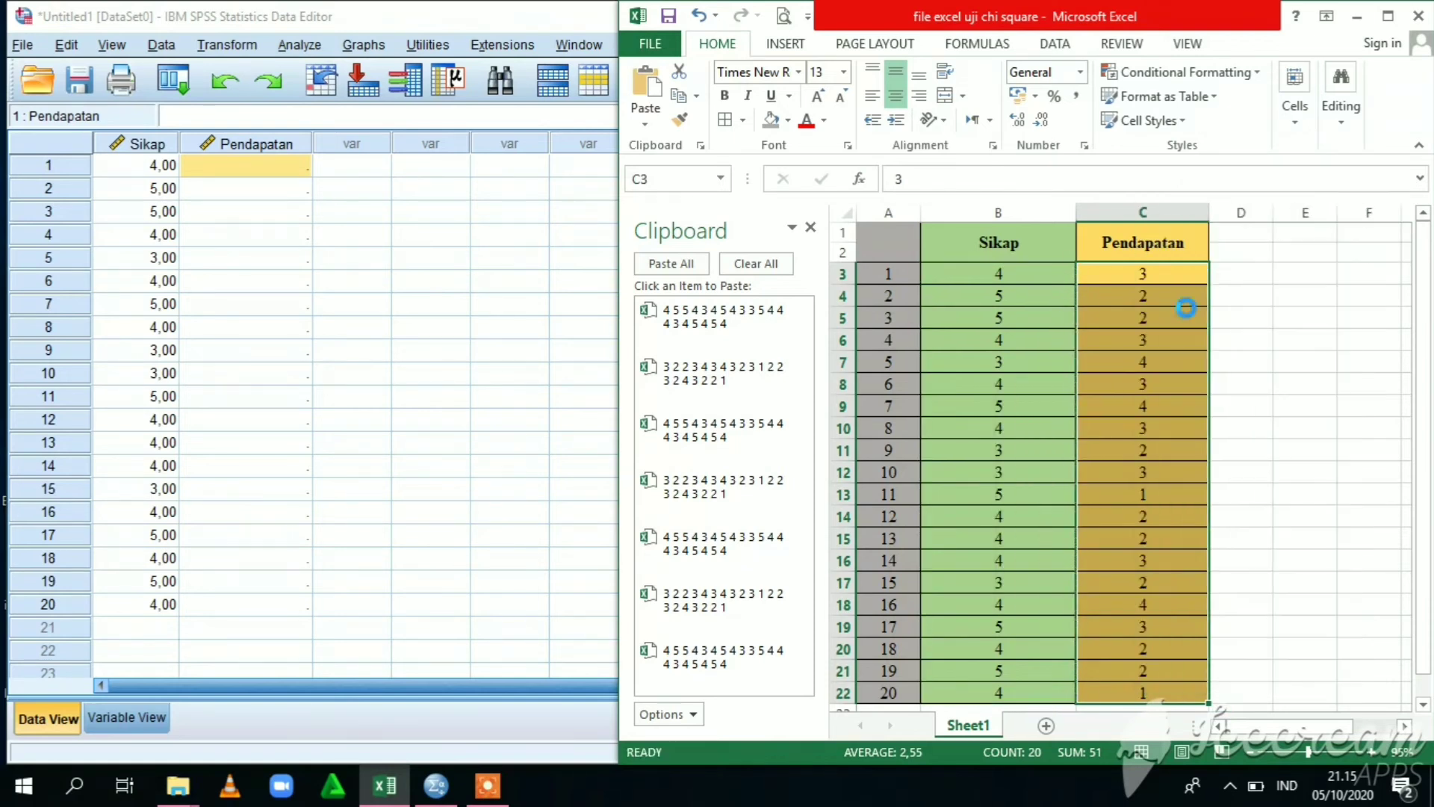
# Step: Switch to the SPSS data grid and paste the copied scores into the Pendapatan column starting at case 1
pyautogui.click(269, 176)
pyautogui.rightClick(266, 173)
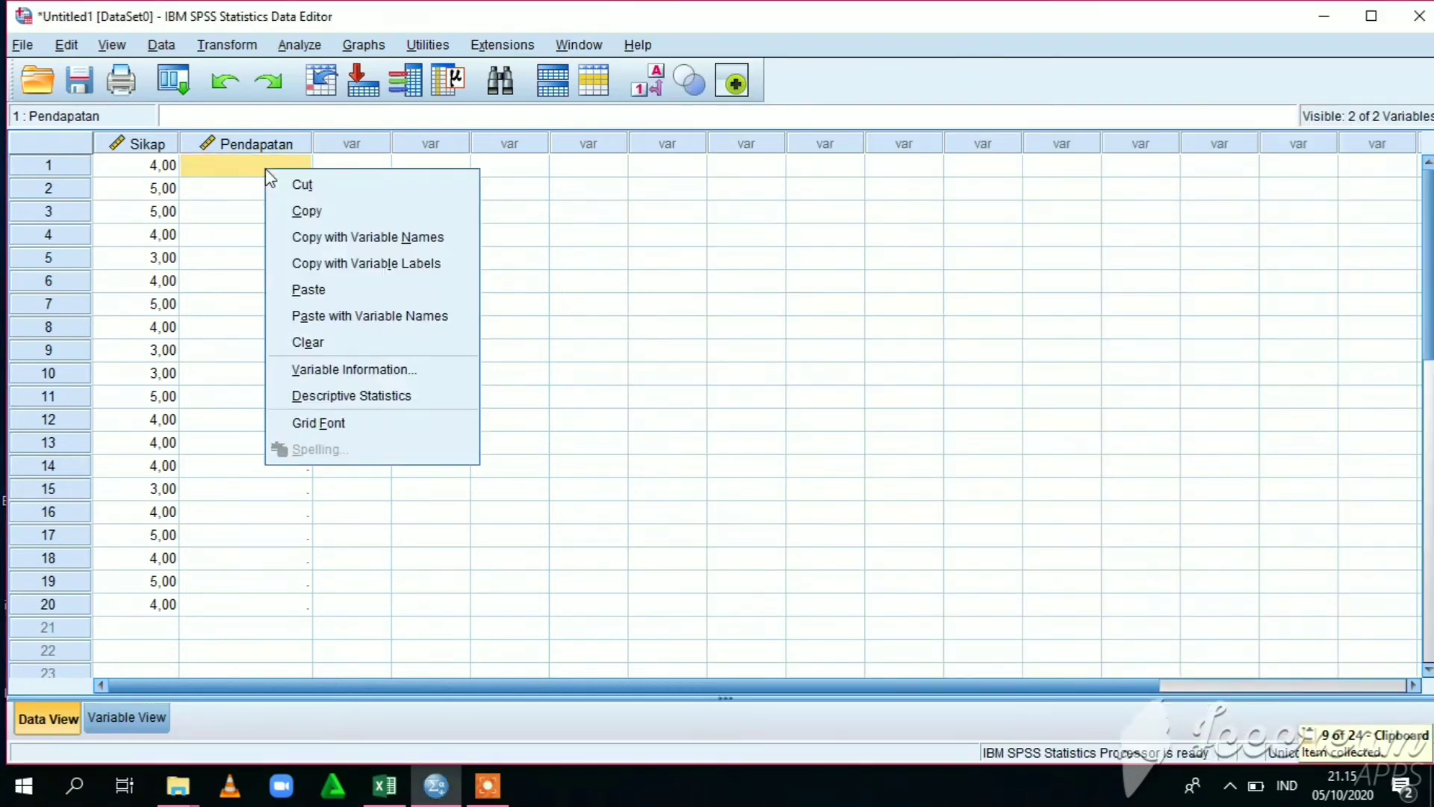
pyautogui.click(319, 290)
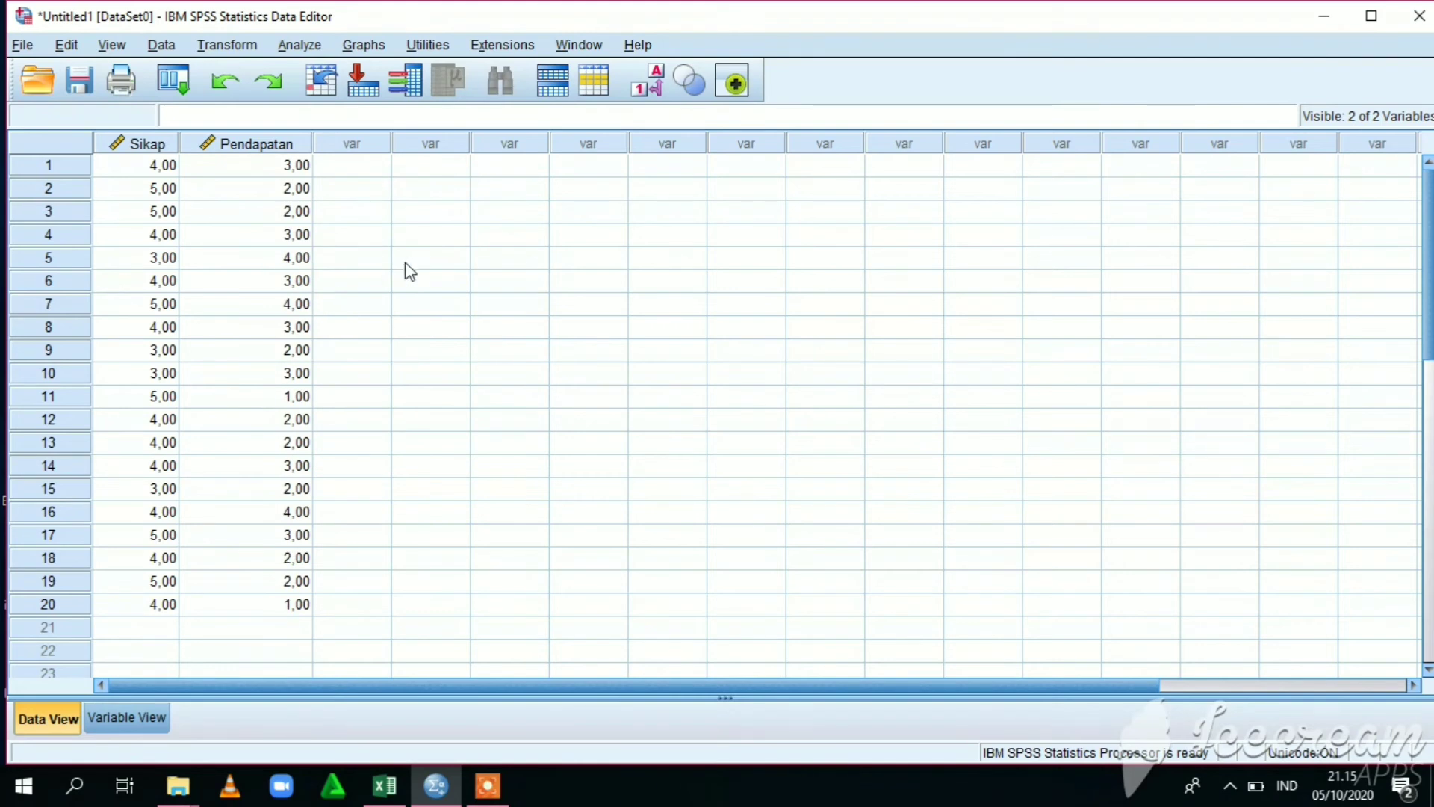
# Step: Set up a Crosstabs analysis with Sikap terhadap merek telepon seluler as the row variable and Pendapatan Per Bulan as the column variable
pyautogui.click(303, 46)
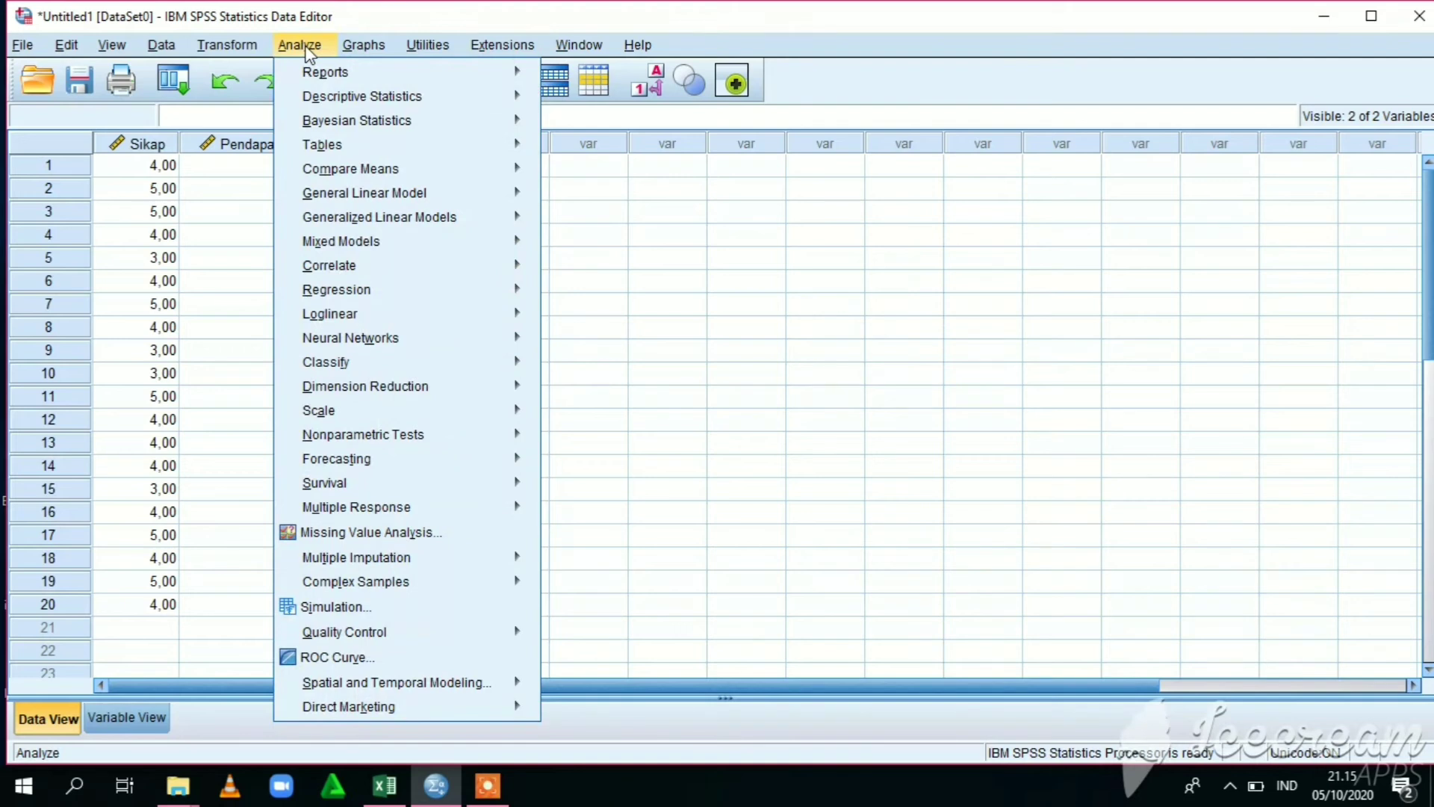
pyautogui.moveTo(365, 105)
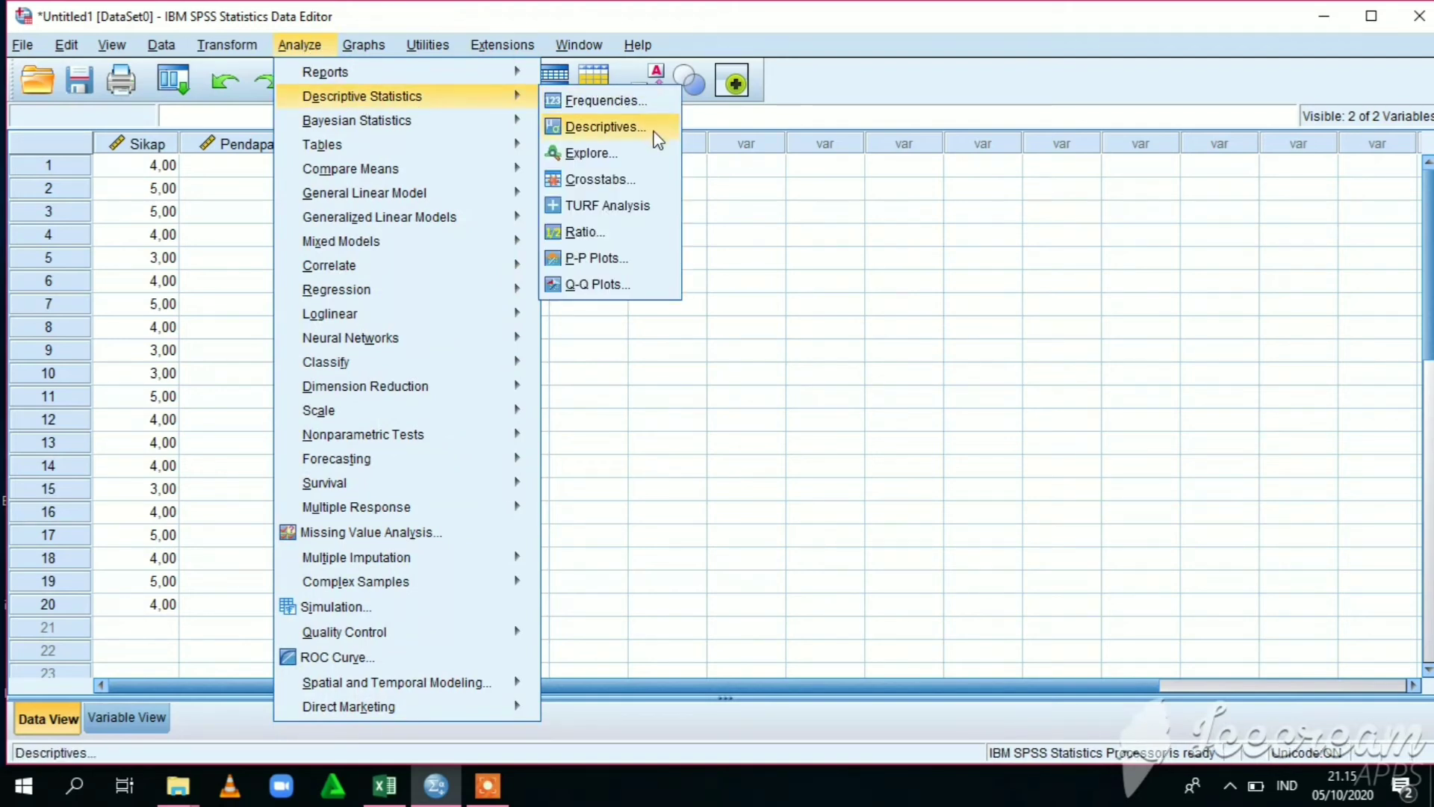
pyautogui.click(664, 180)
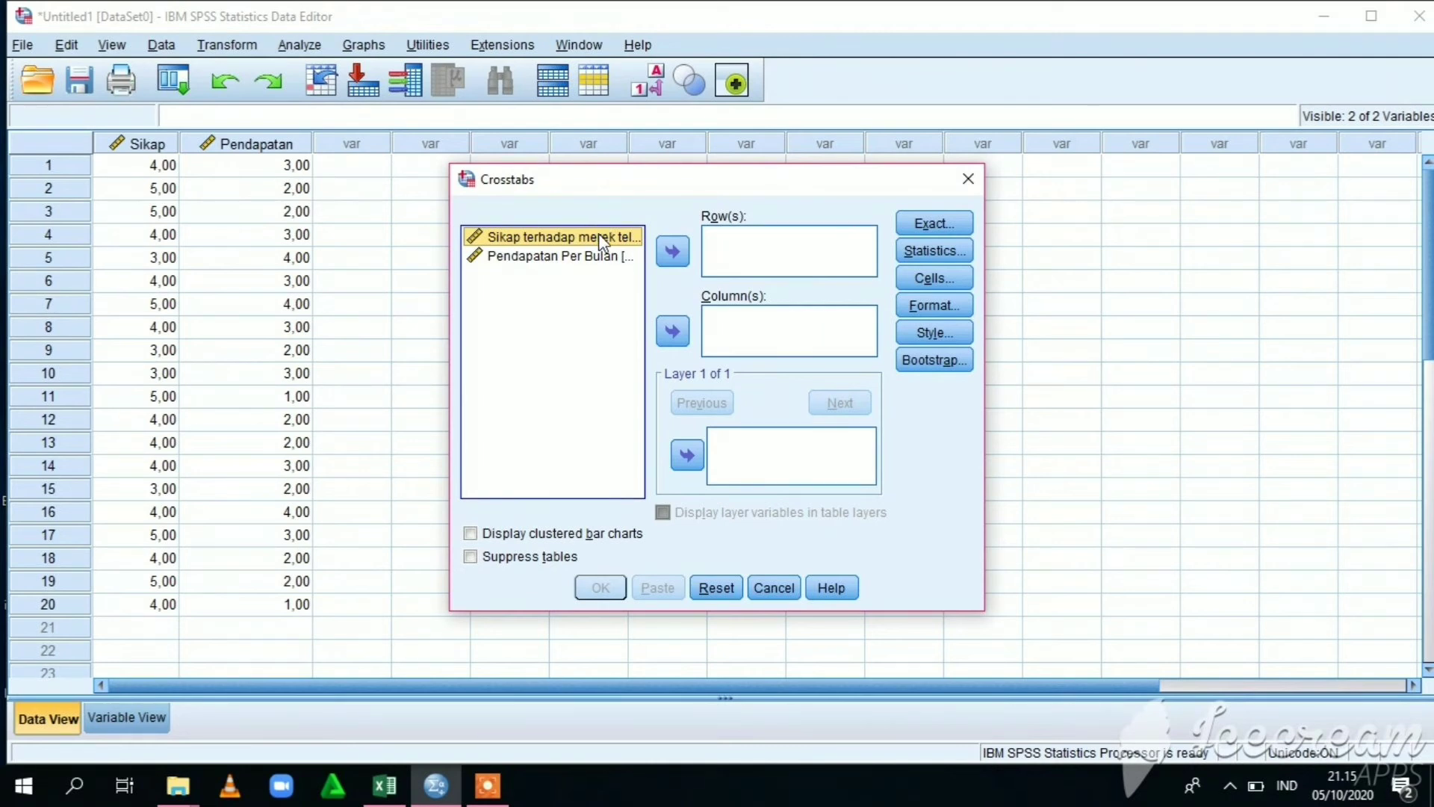
pyautogui.moveTo(599, 233); pyautogui.dragTo(718, 245)
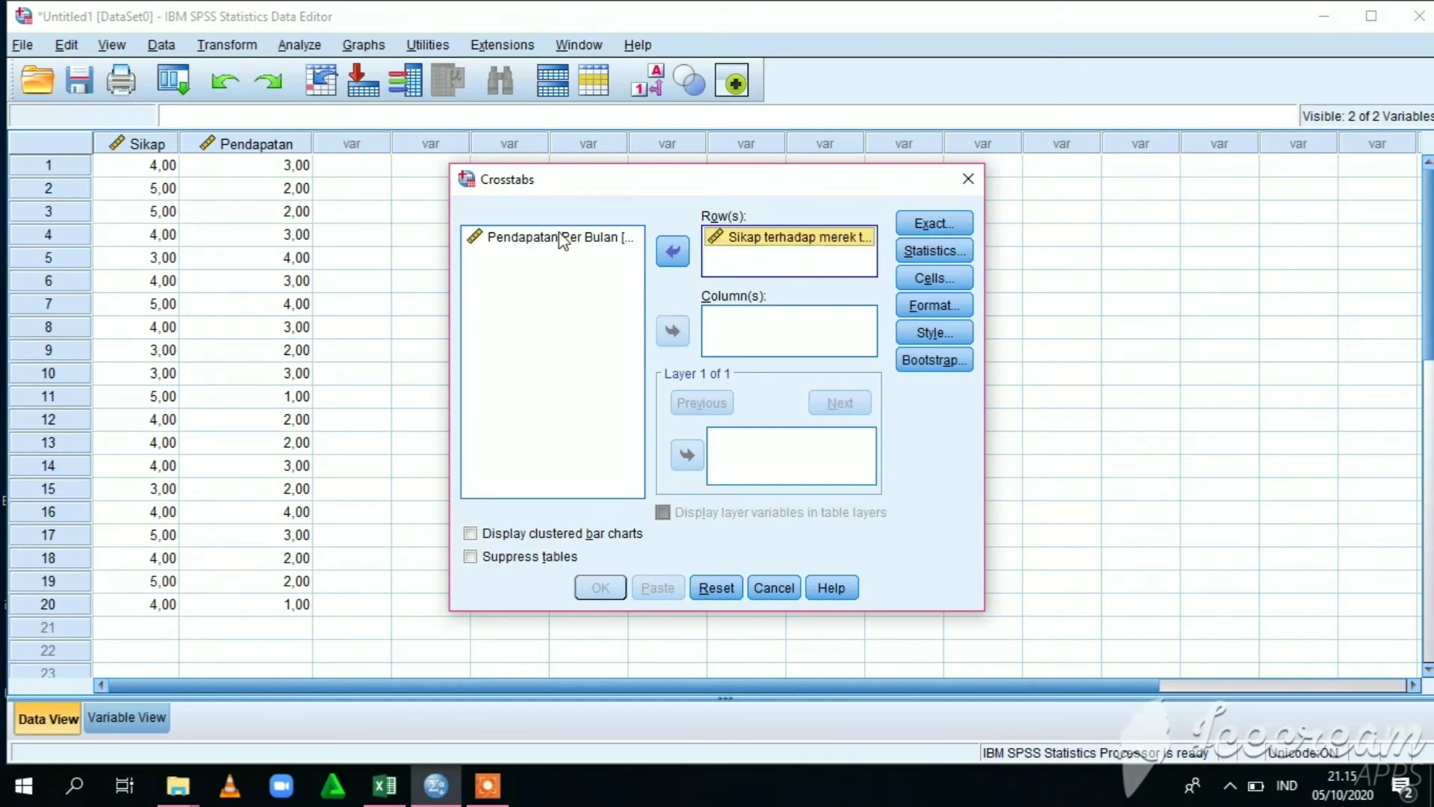
pyautogui.moveTo(564, 237); pyautogui.dragTo(717, 321)
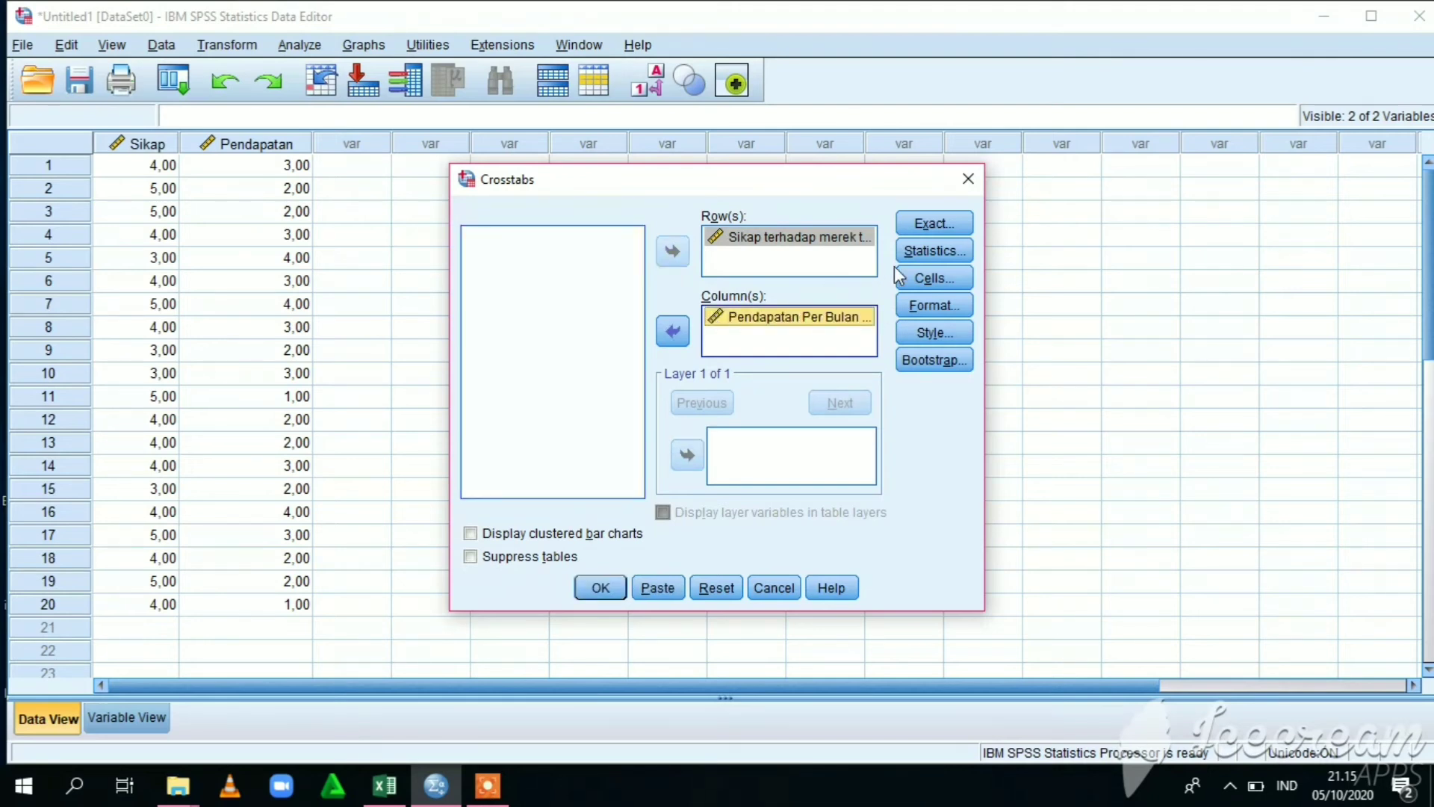
# Step: Run the crosstab with the Chi-square statistic enabled and review the output down to the Chi-Square Tests footnote
pyautogui.click(957, 254)
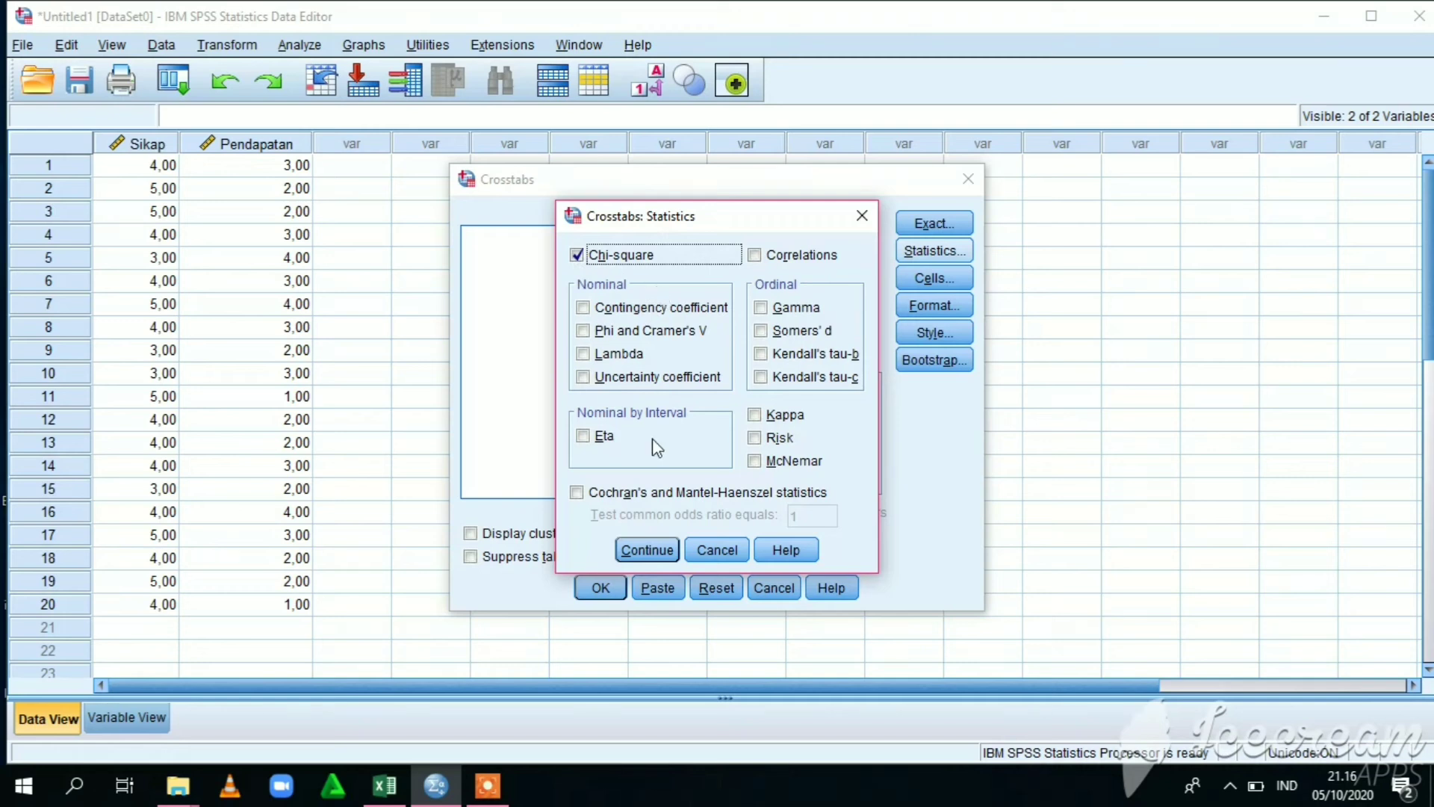
pyautogui.click(647, 553)
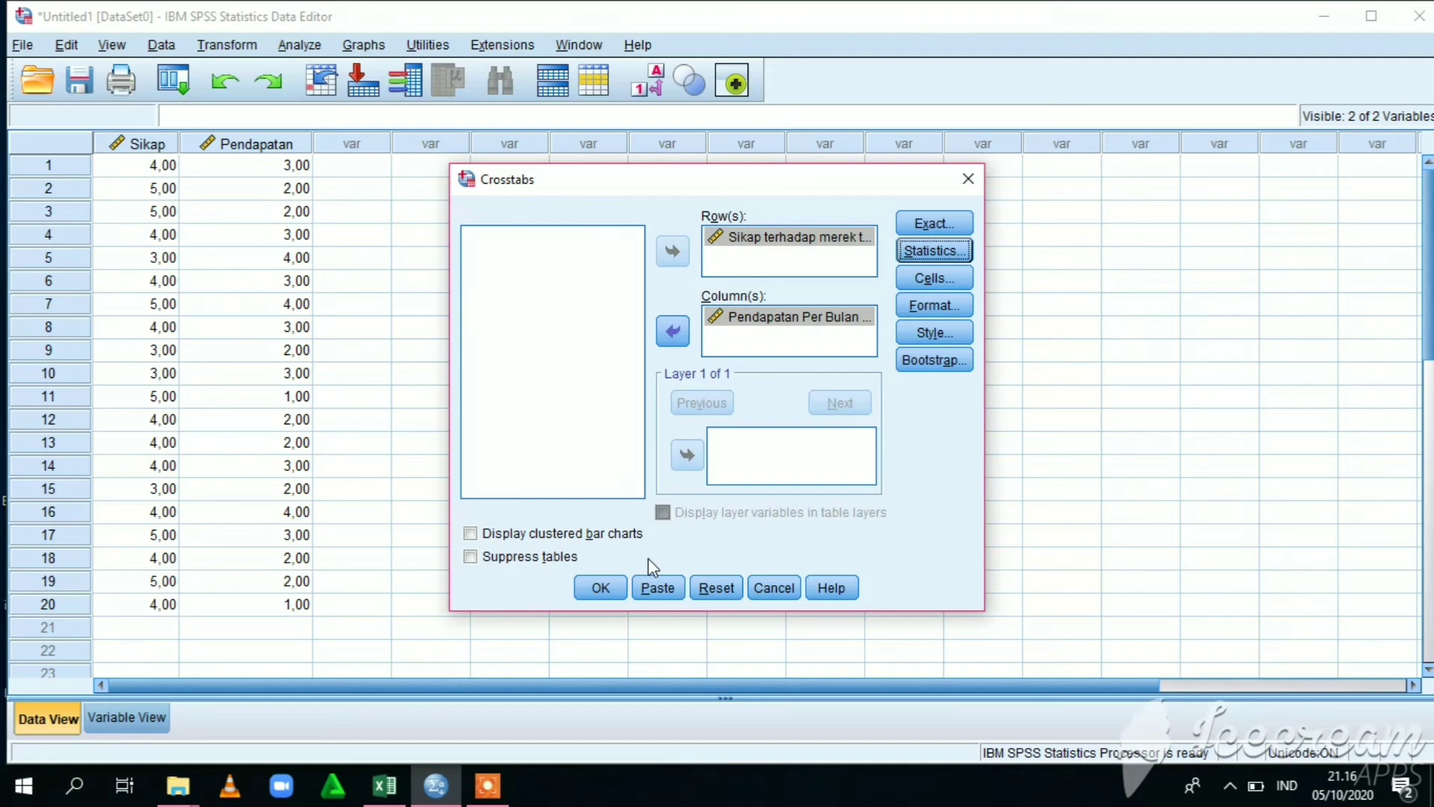
pyautogui.click(597, 595)
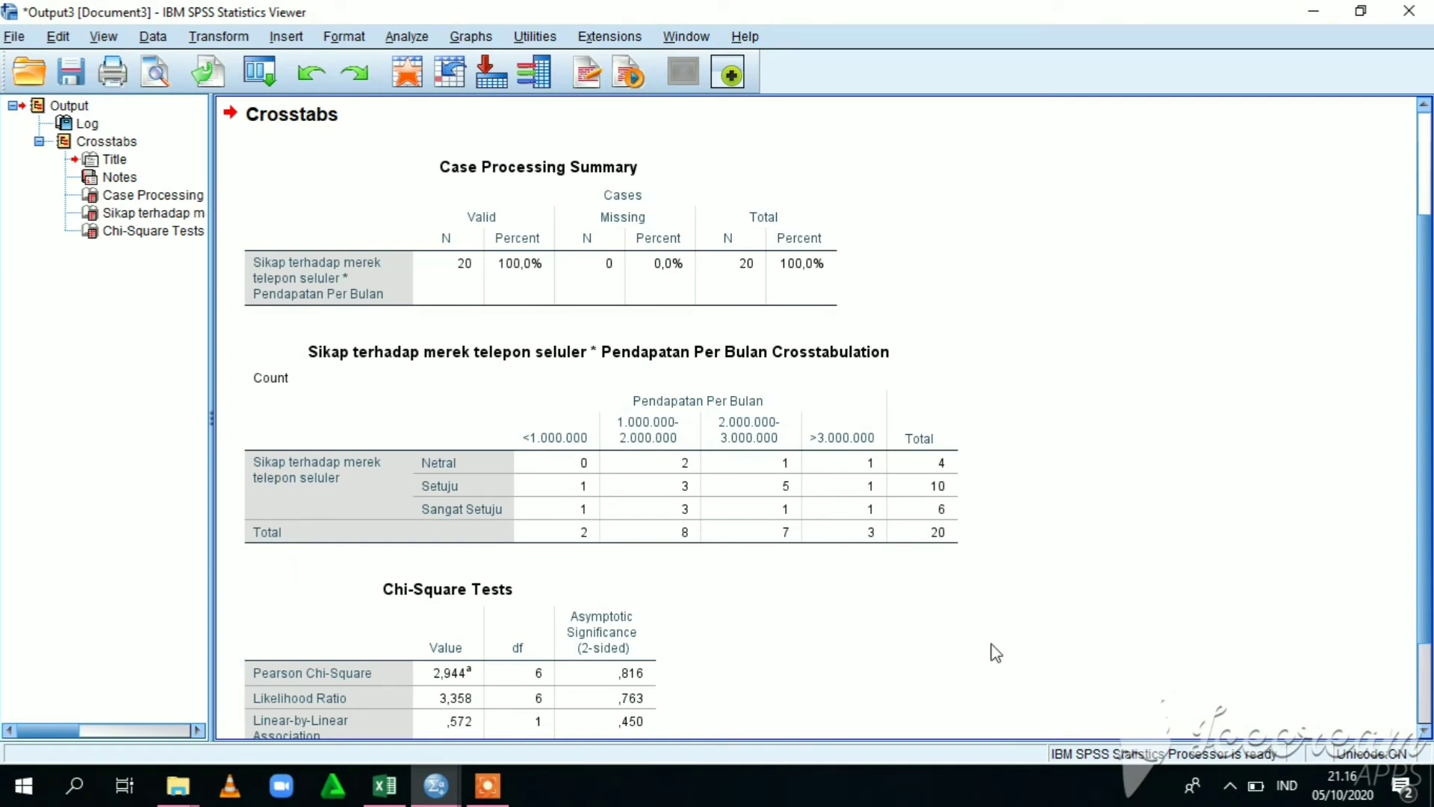
pyautogui.click(1423, 737)
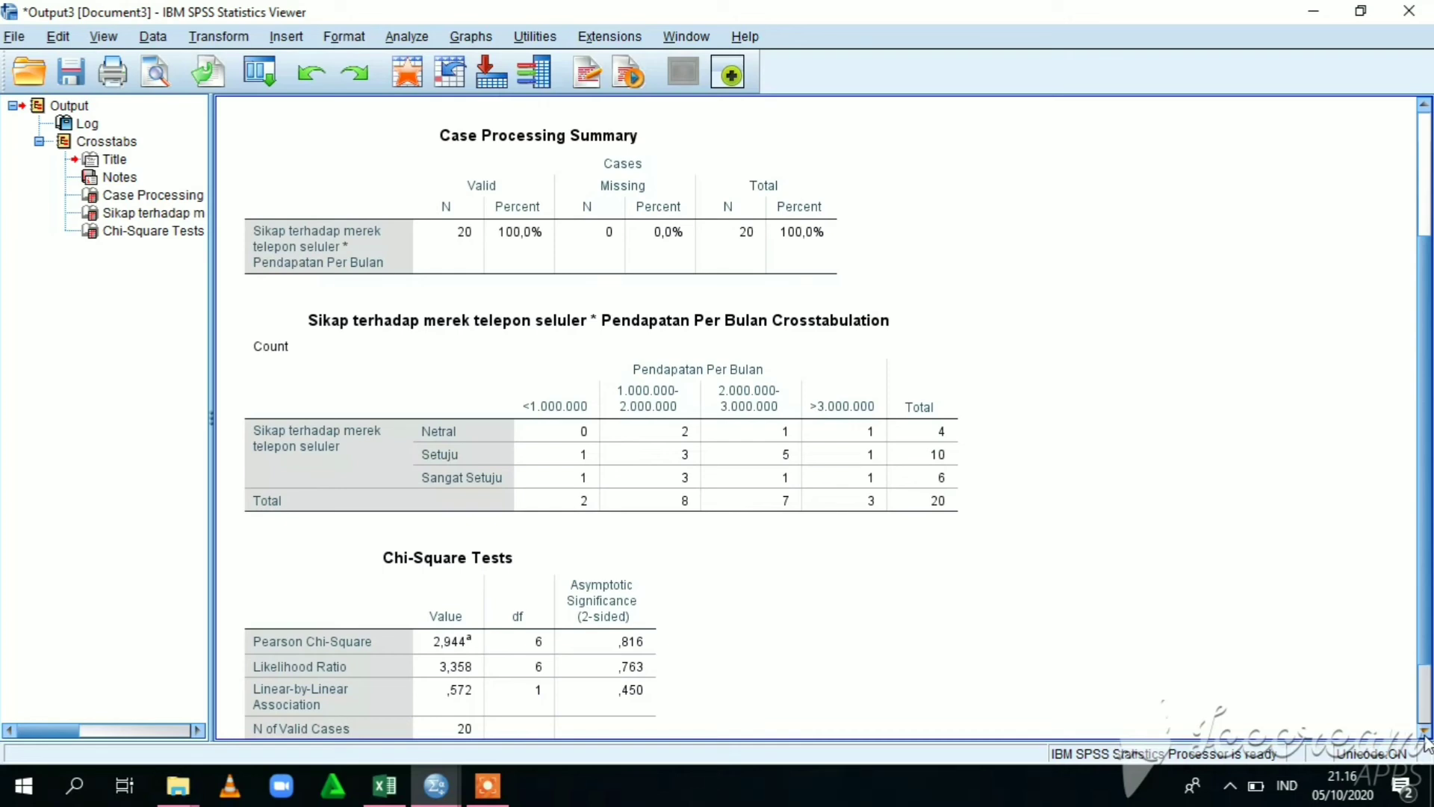
pyautogui.click(1423, 736)
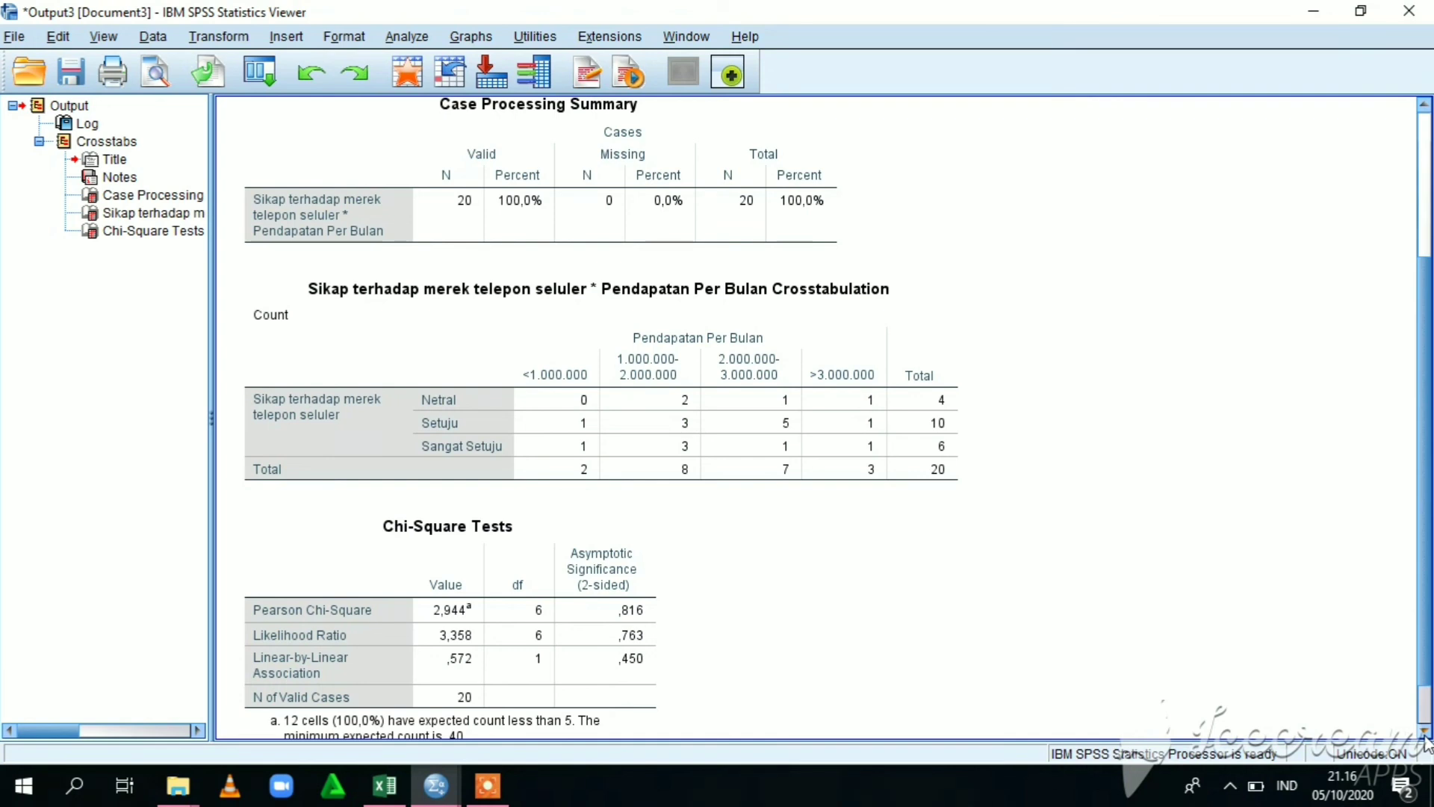
pyautogui.click(1425, 735)
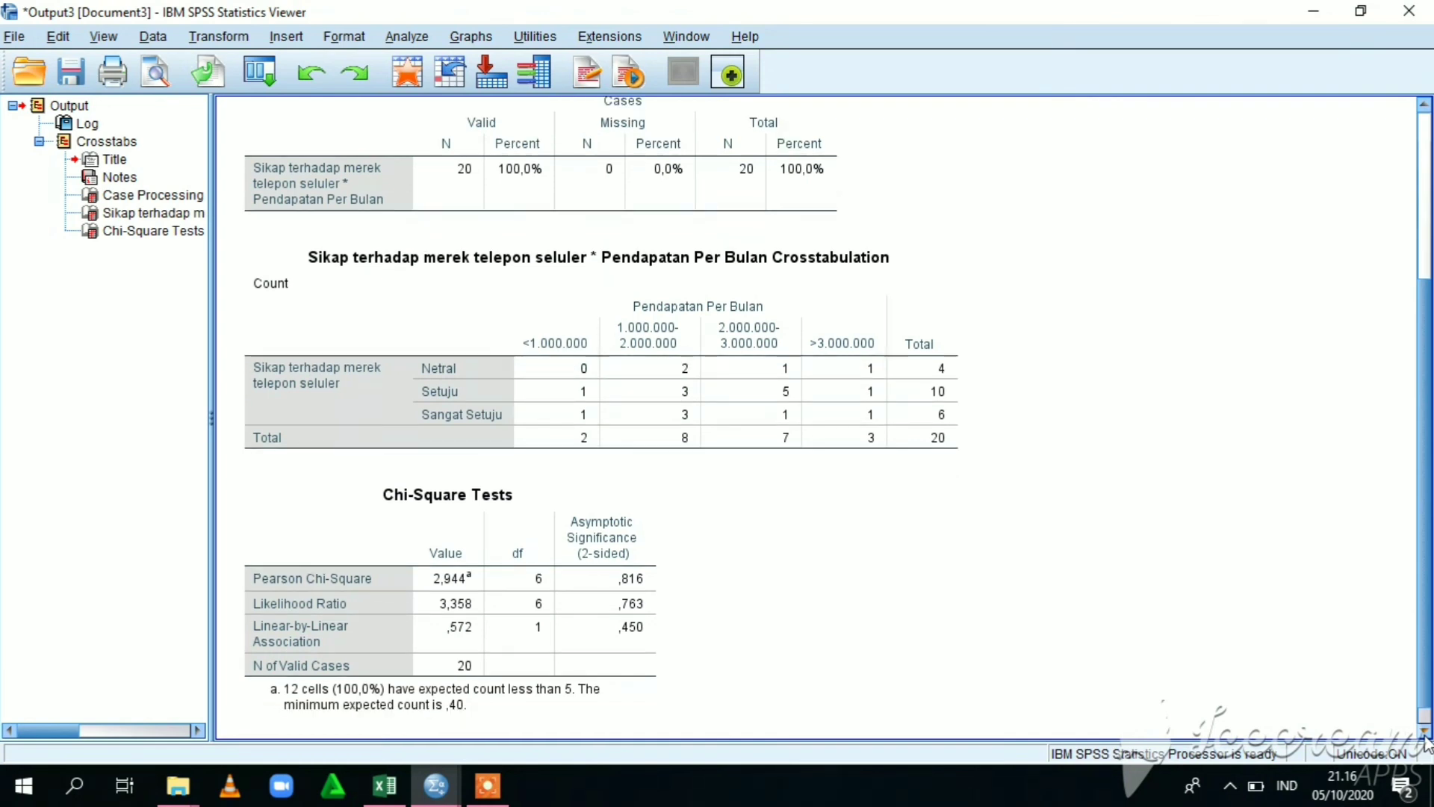